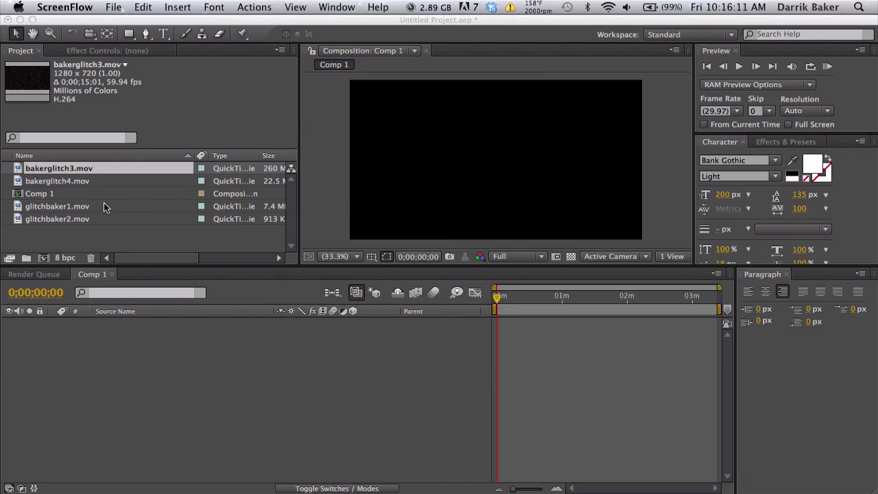
click(66, 201)
click(42, 27)
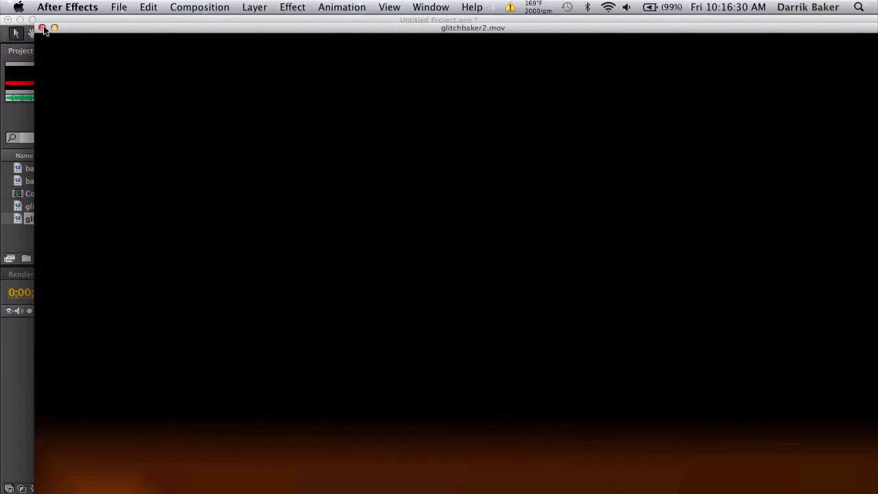
click(42, 27)
double_click(55, 168)
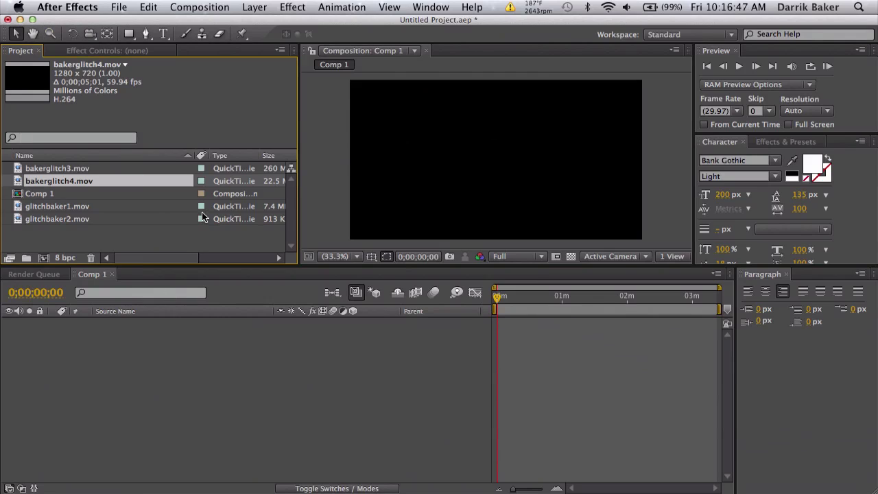
Step: Create Comp 2 at 1280×720, 59.94 fps, with a duration of 0;00;02;00
click(199, 7)
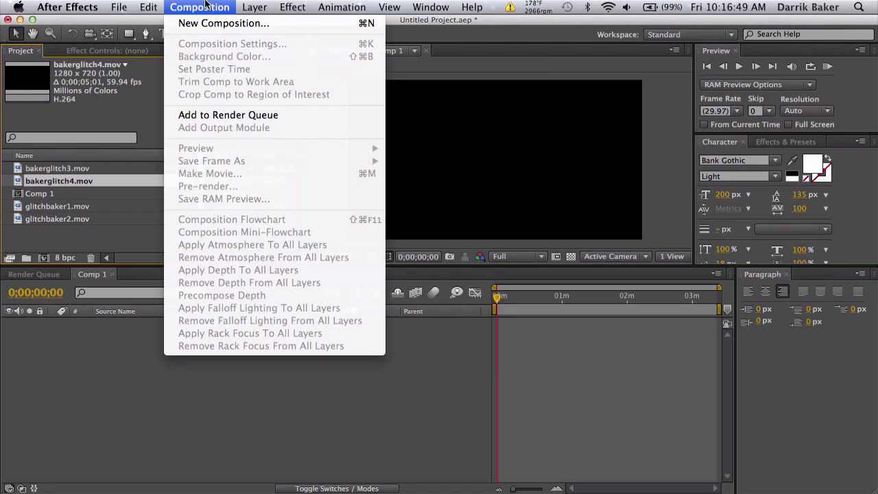
click(186, 37)
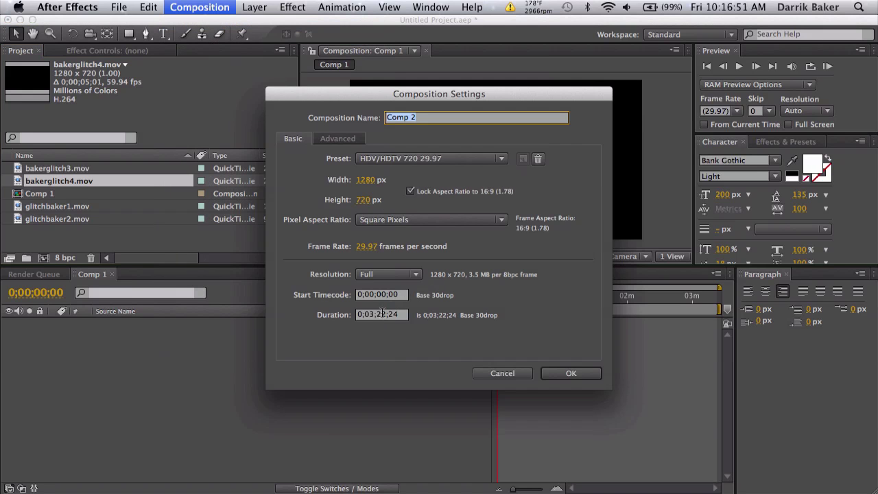
click(382, 314)
click(382, 315)
key(BackSpace)
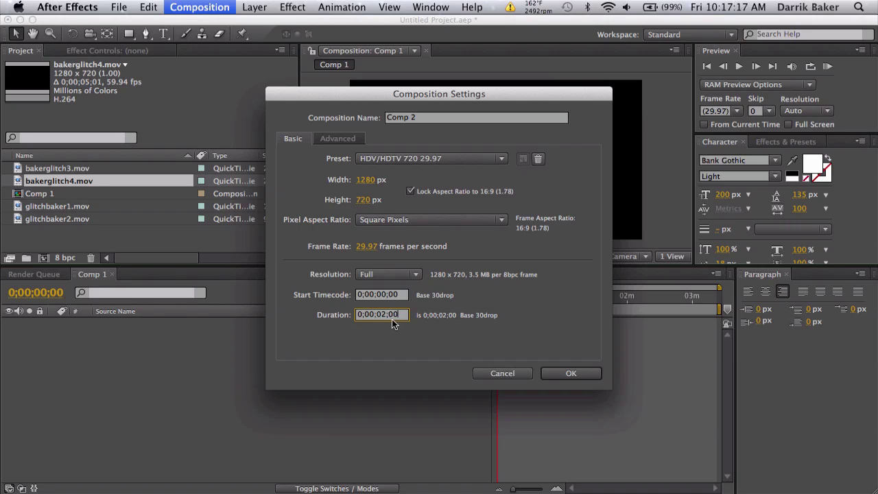
click(374, 246)
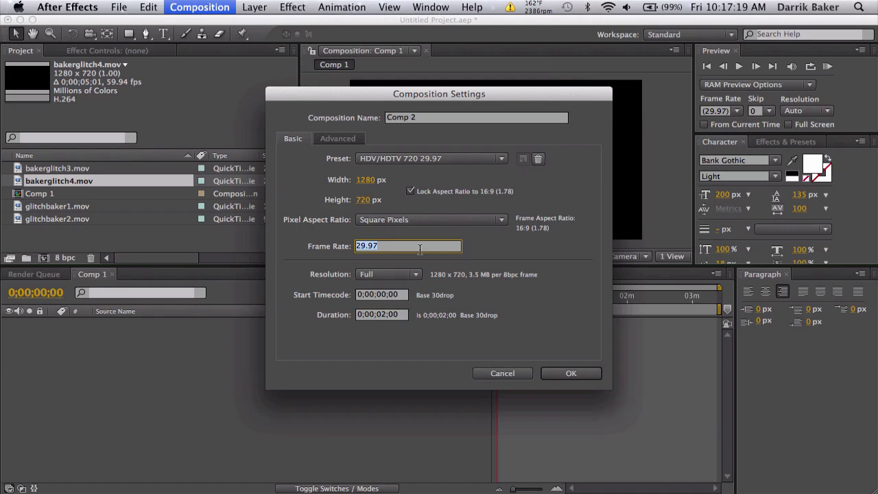
text(59.94)
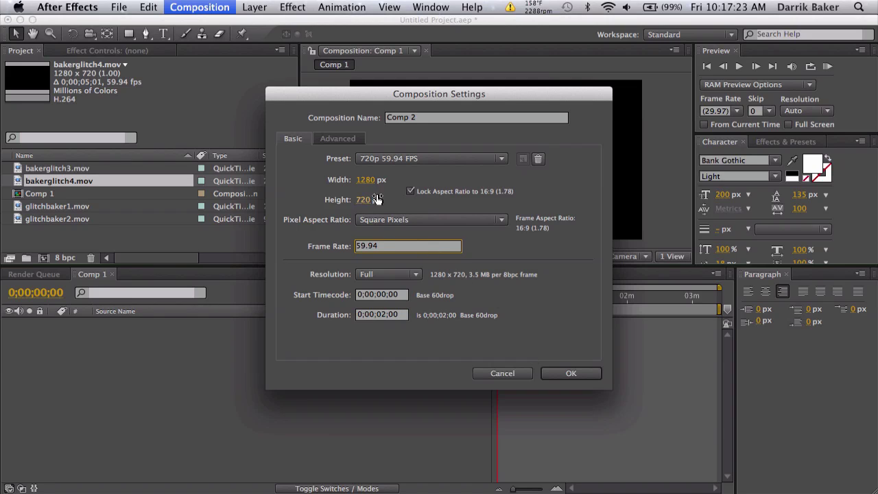
click(578, 373)
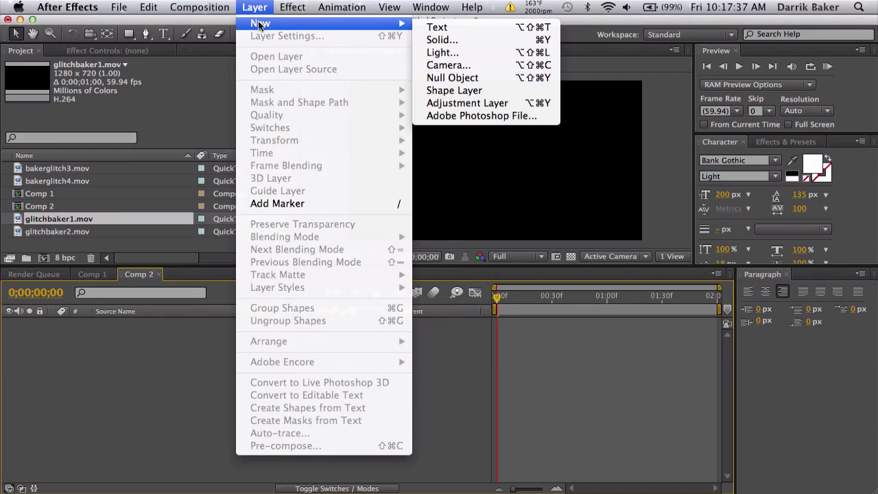
Step: Add a default black solid and apply CC Light Sweep with Edge Intensity 0
click(508, 42)
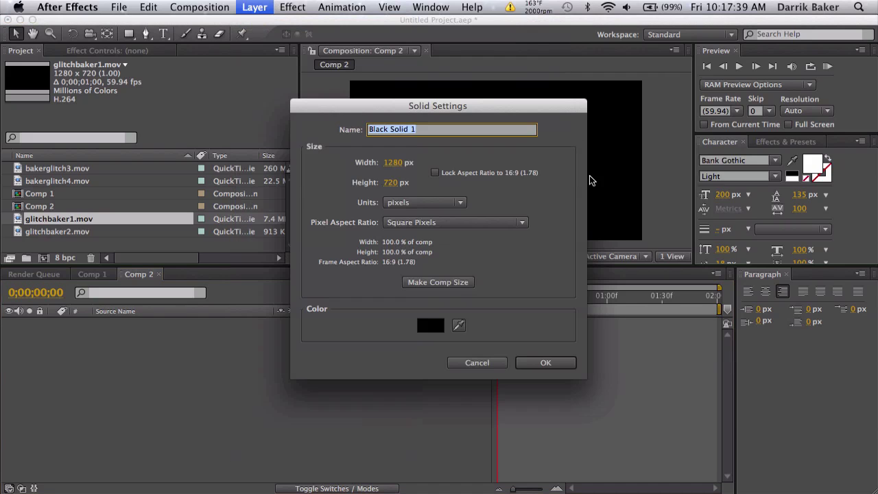
click(537, 365)
click(800, 141)
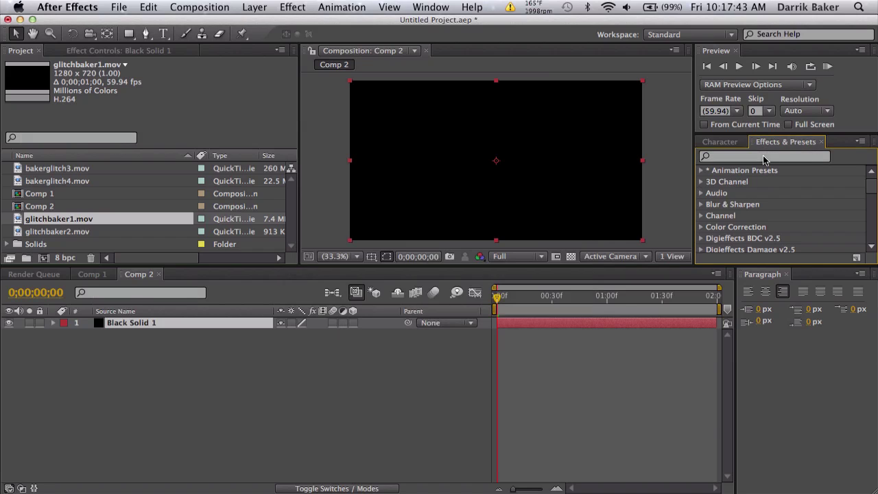
click(765, 160)
text(light s)
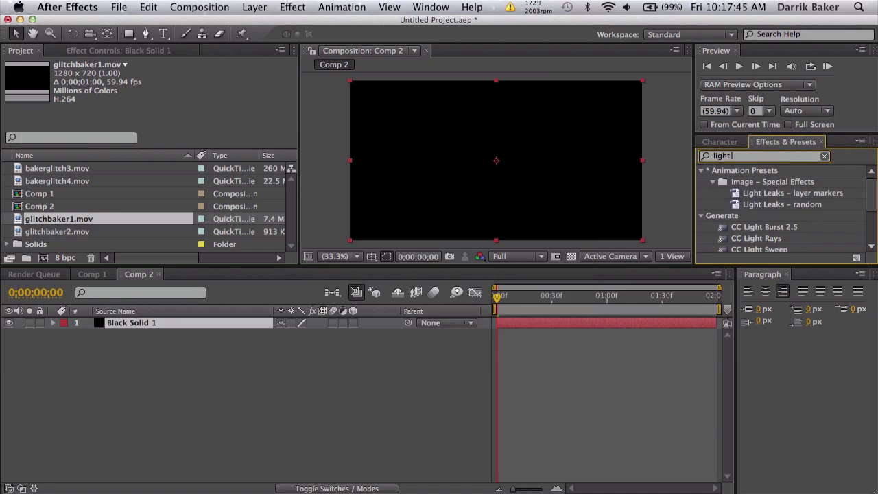
double_click(755, 184)
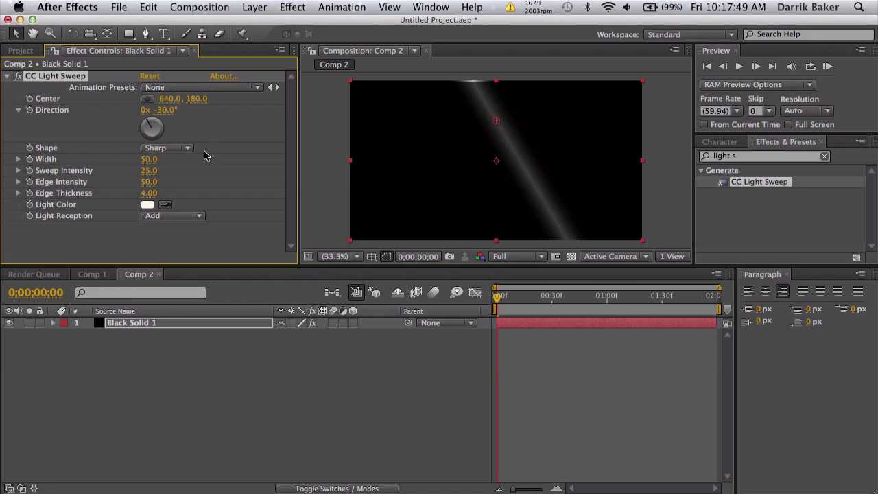
click(154, 182)
key(Return)
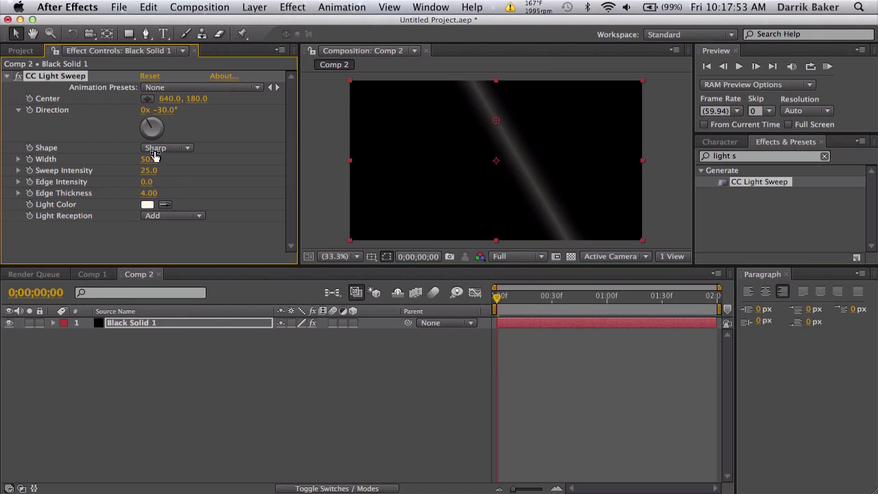
Step: Make the light sweep red with Edge Intensity 0 and Sweep Intensity 65
click(148, 205)
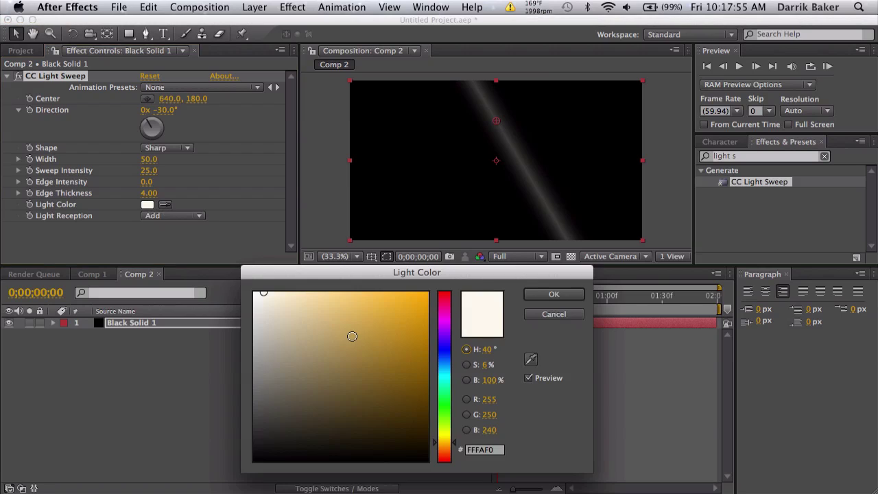
click(445, 295)
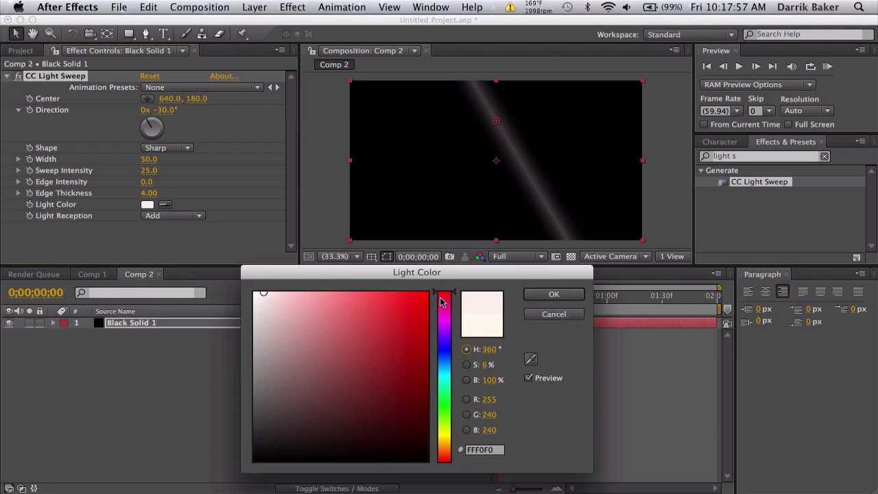
drag(419, 310, 464, 296)
click(553, 295)
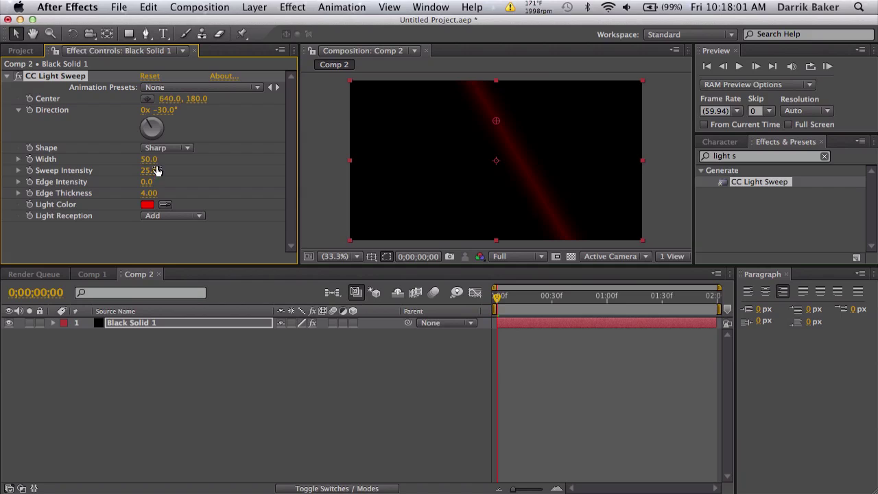
click(144, 183)
text(0)
key(Return)
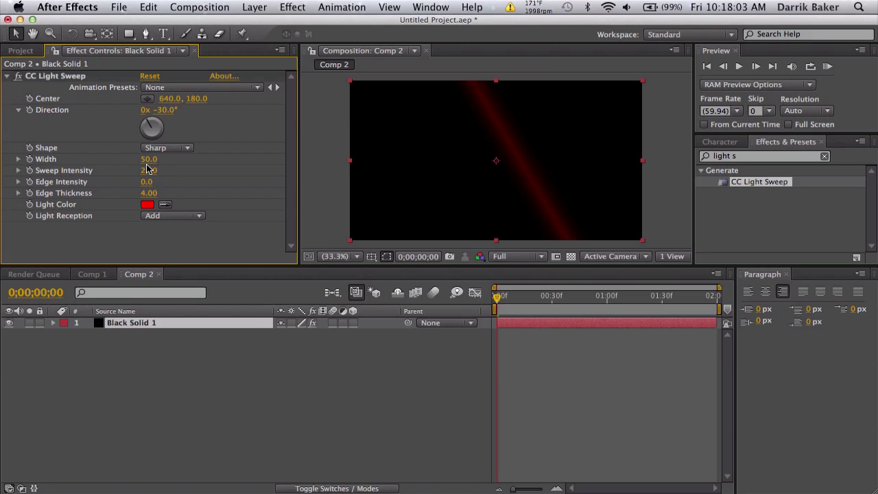
drag(146, 174, 175, 170)
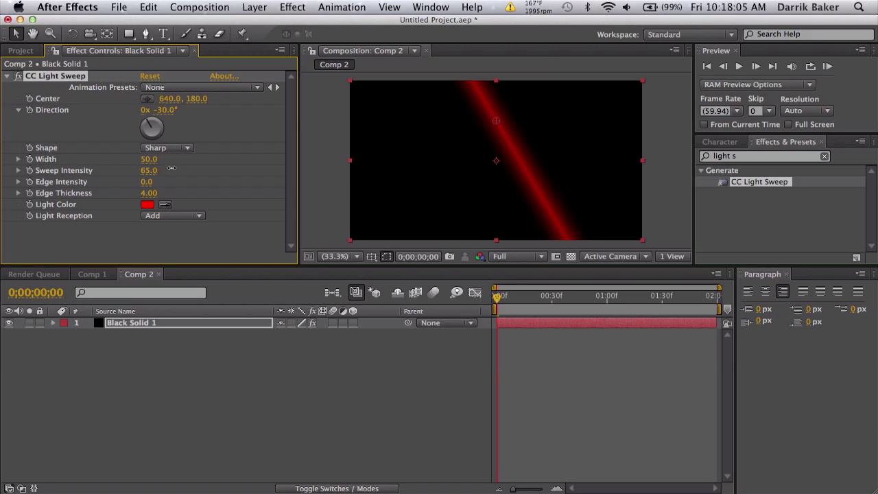
Step: Keyframe the sweep's Center moving from X -380 at the start to 1610 at the end
drag(170, 98, 44, 110)
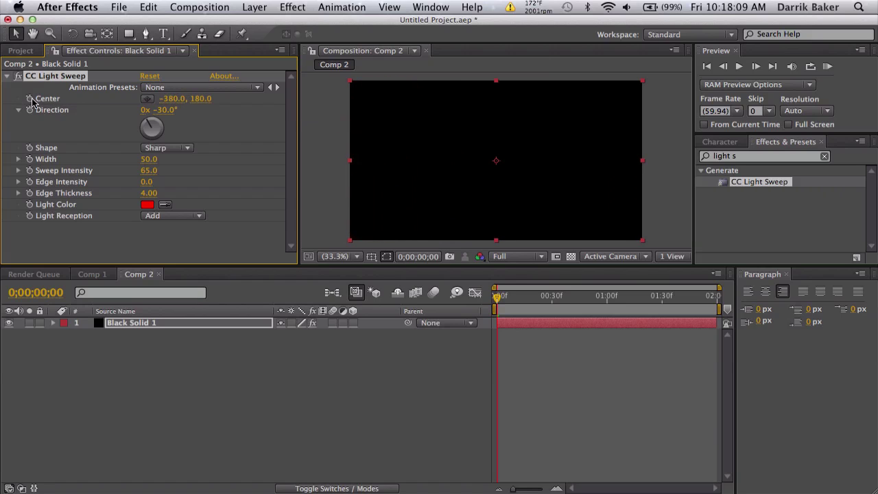
click(30, 99)
drag(595, 298, 780, 298)
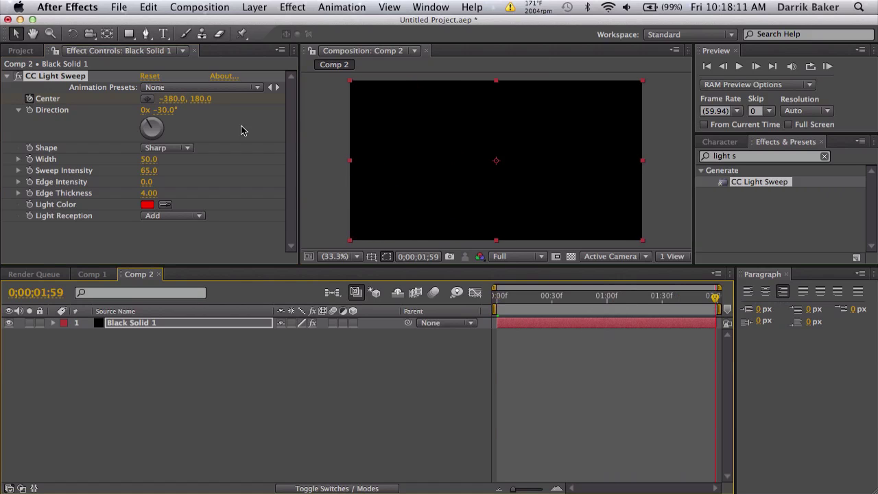
drag(172, 98, 322, 107)
Step: Apply Hue/Saturation to the solid and shift the master hue toward pink
click(751, 155)
text(hue)
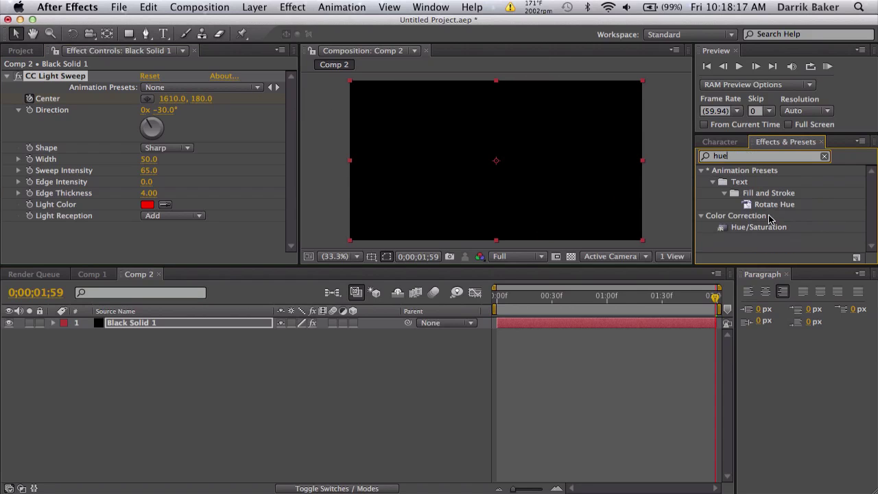
double_click(767, 227)
click(532, 296)
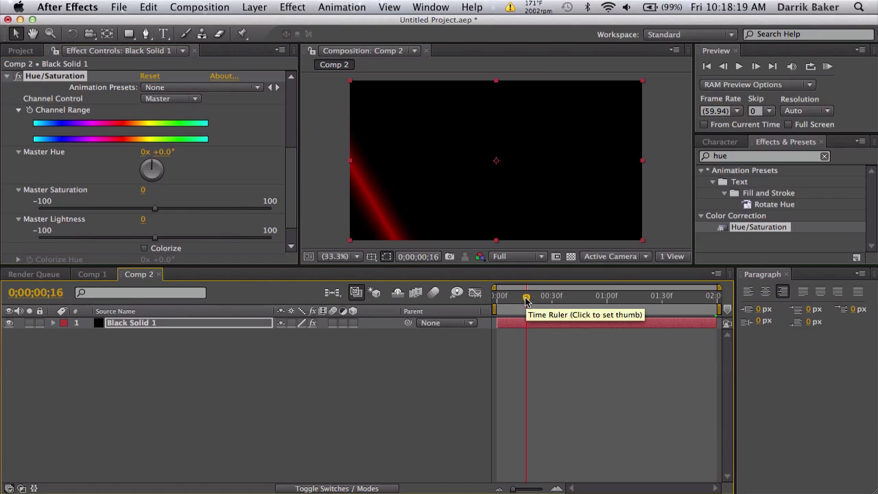
drag(159, 153, 75, 143)
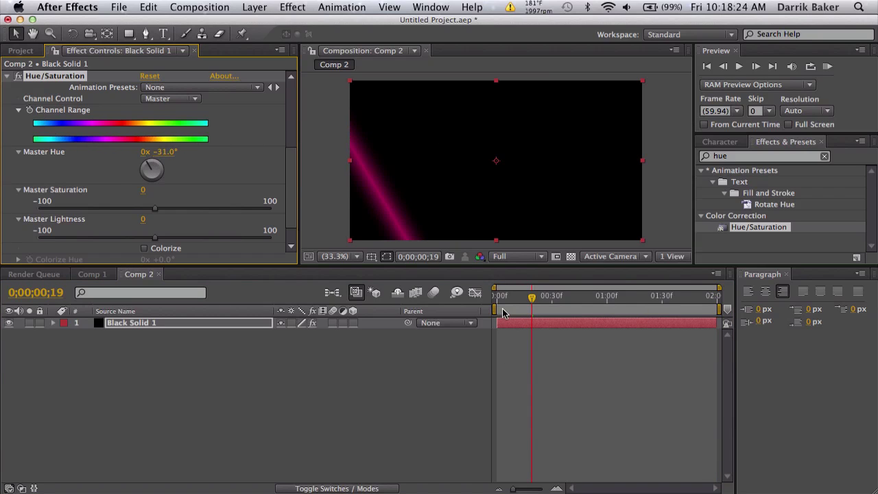
Step: Keyframe the hue channel range so Master Hue spins to 4x +263° by the comp's end
drag(505, 299, 419, 306)
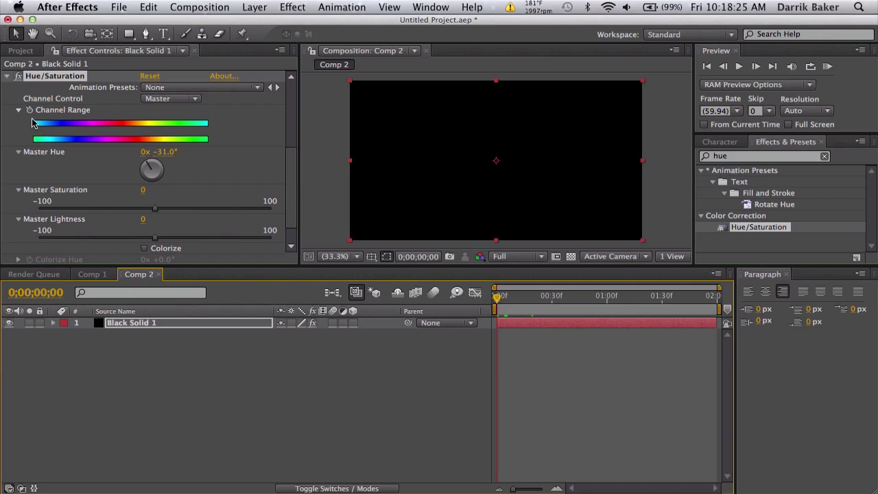
click(32, 115)
drag(653, 306, 717, 302)
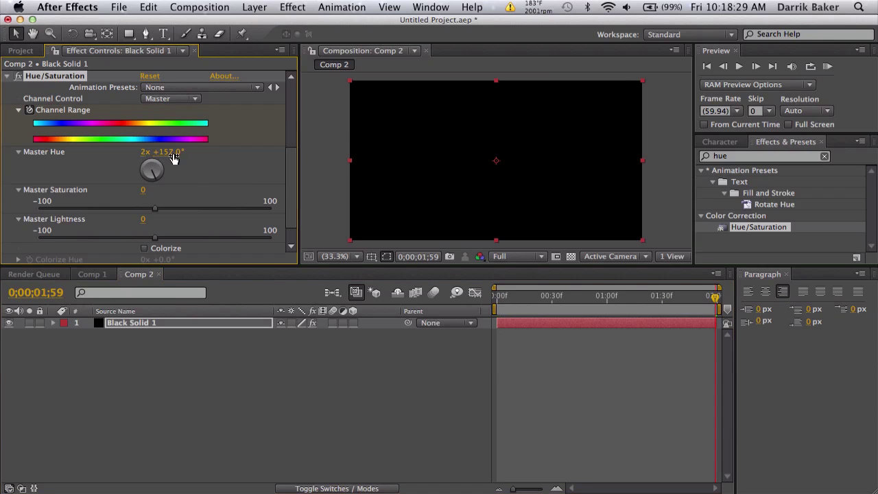
drag(169, 152, 847, 257)
Step: Move the Center and Channel Range end keyframes from frame 20 to frame 12
key(u)
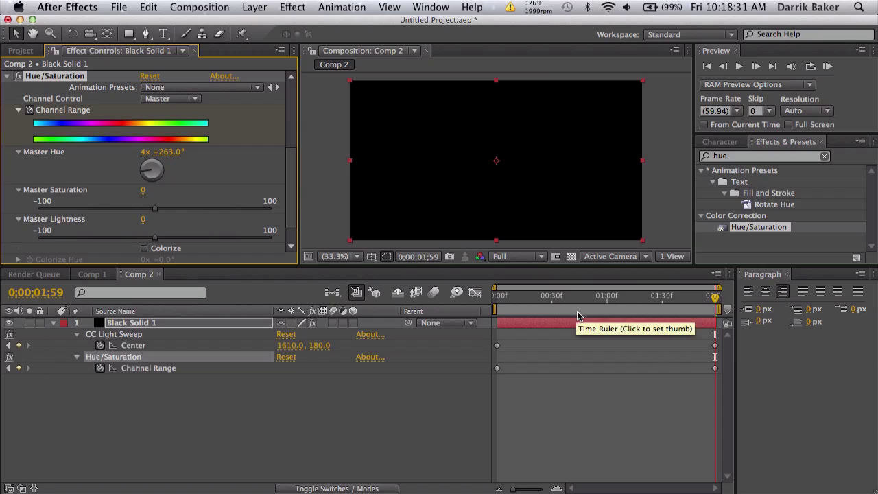
click(519, 300)
drag(520, 300, 626, 288)
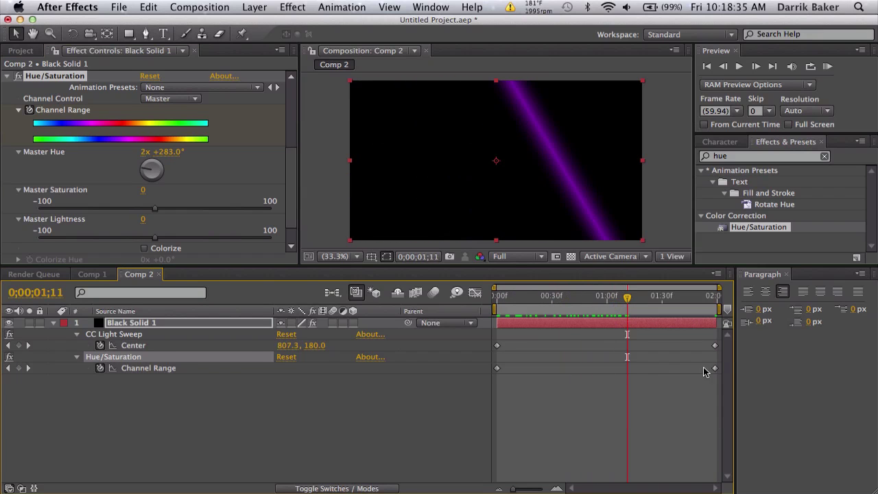
drag(700, 377, 534, 347)
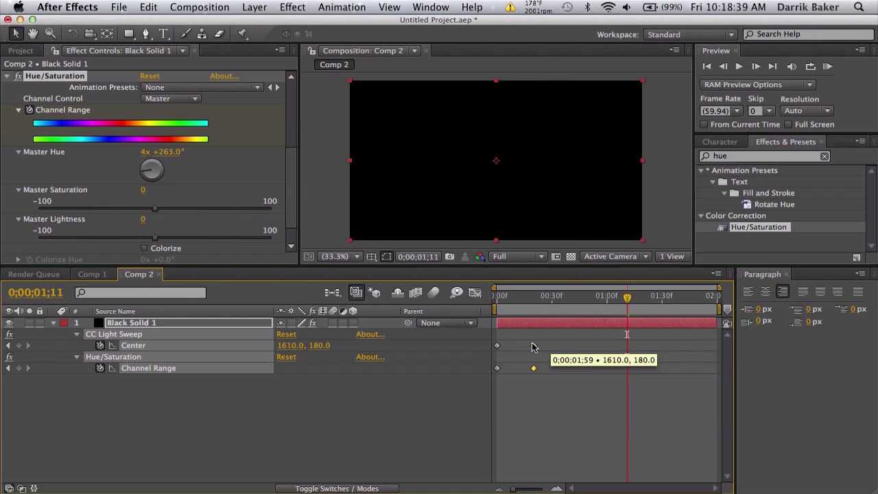
click(520, 298)
key(equal)
key(equal)
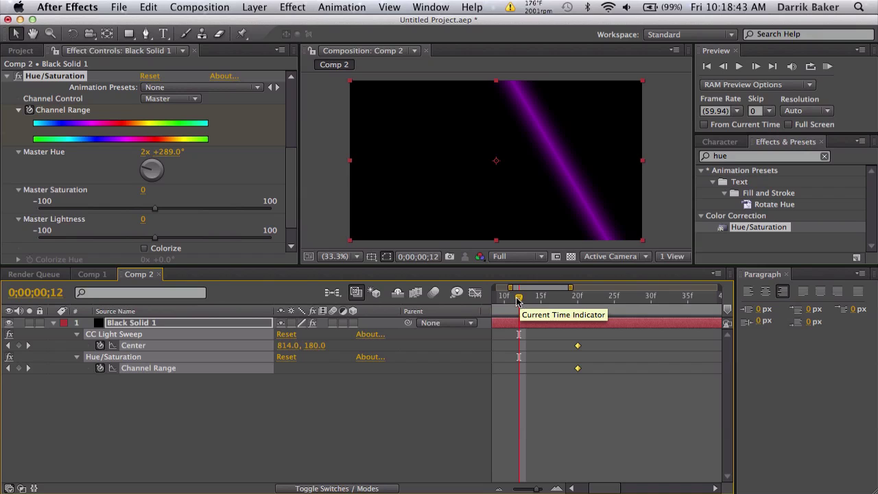
drag(579, 373, 519, 373)
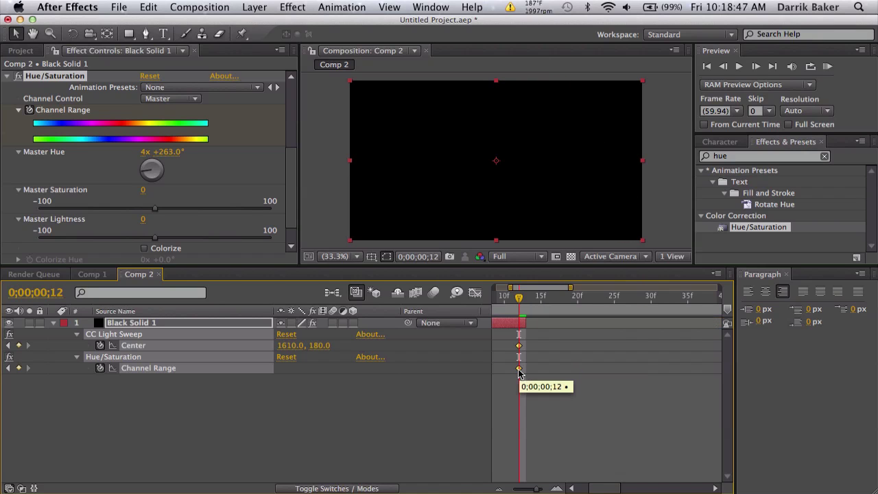
key(semicolon)
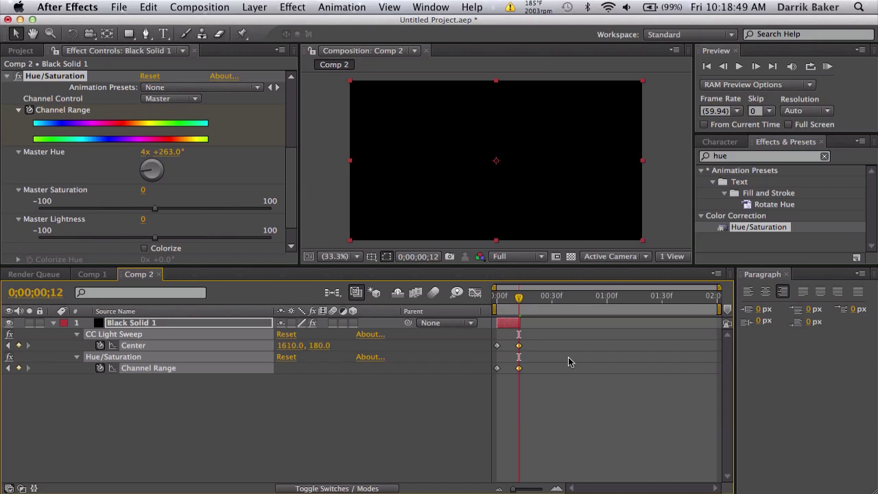
mouse_move(519, 297)
mouse_down()
mouse_move(495, 300)
mouse_move(506, 300)
mouse_up()
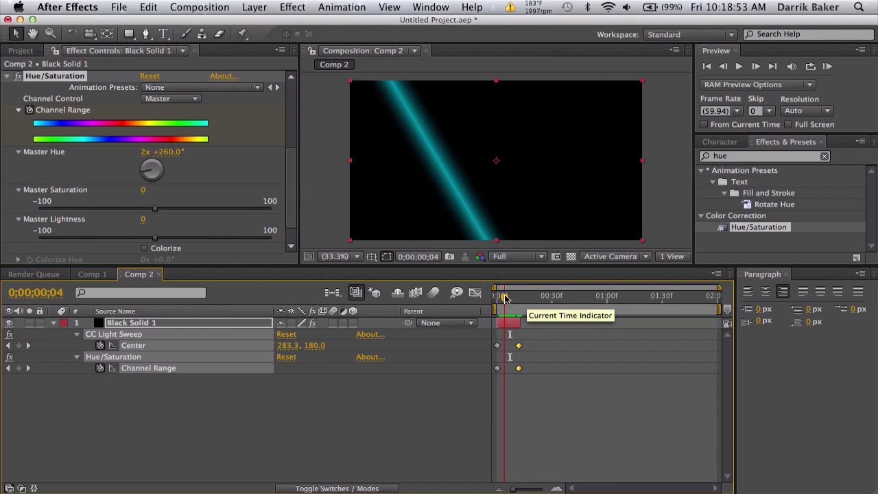
Step: Duplicate Black Solid 1 and offset the copy to start a few frames later
click(182, 329)
key(super+d)
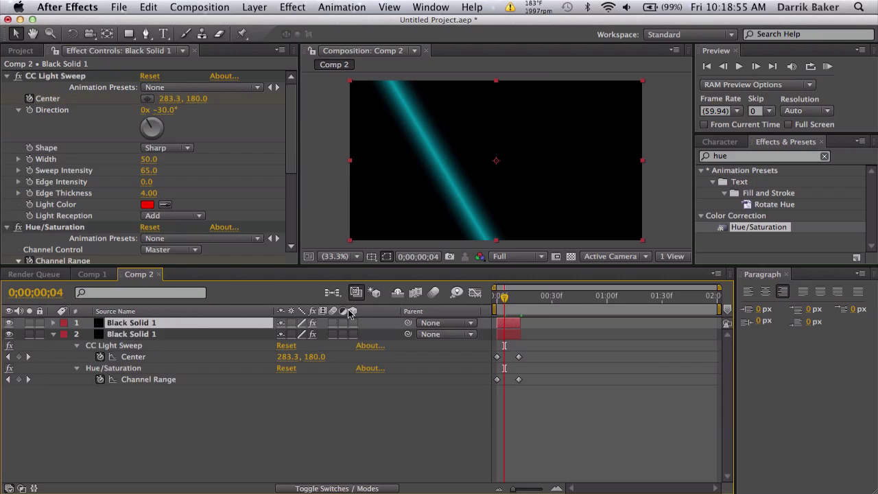
drag(505, 323, 515, 325)
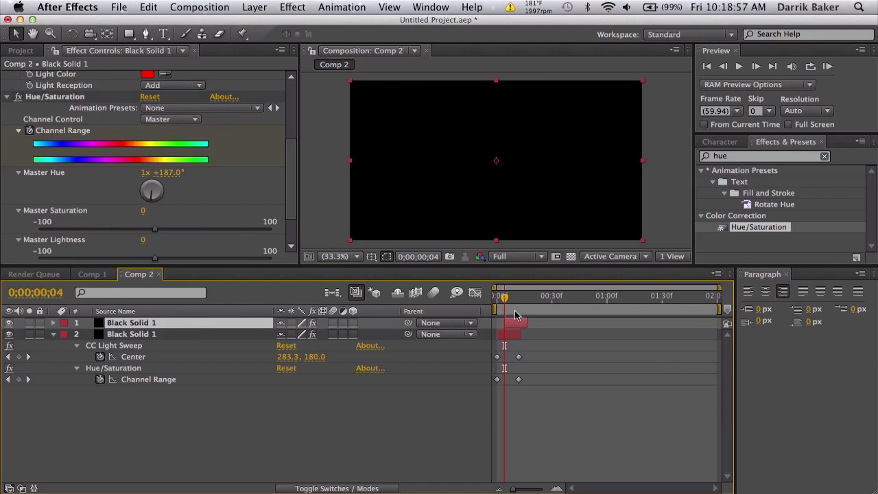
Step: Change the CC Light Sweep Direction from -30° to +60°
click(513, 297)
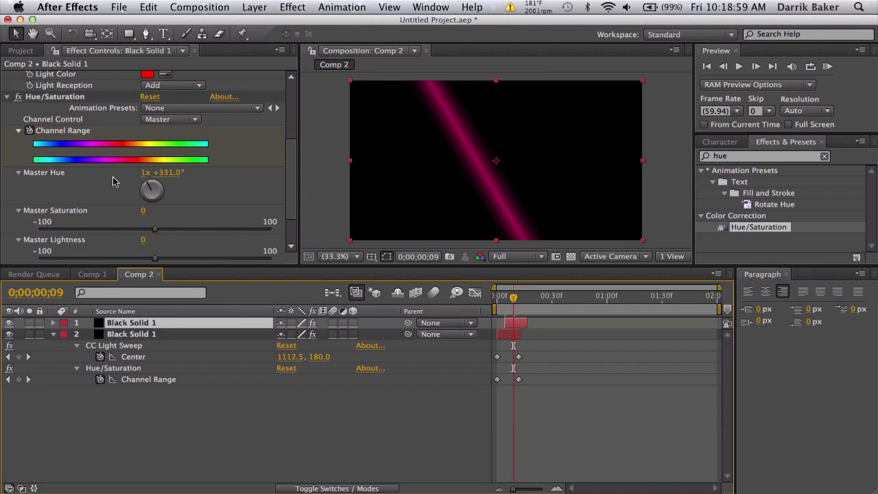
click(7, 97)
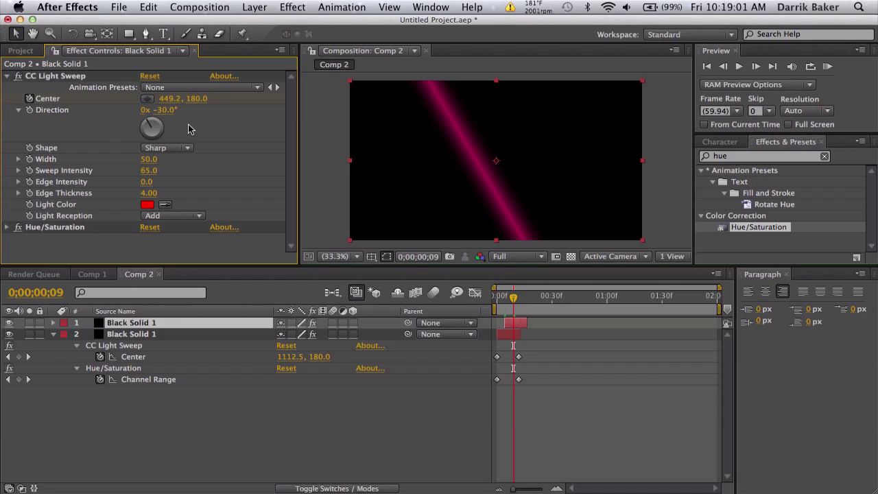
drag(169, 110, 234, 110)
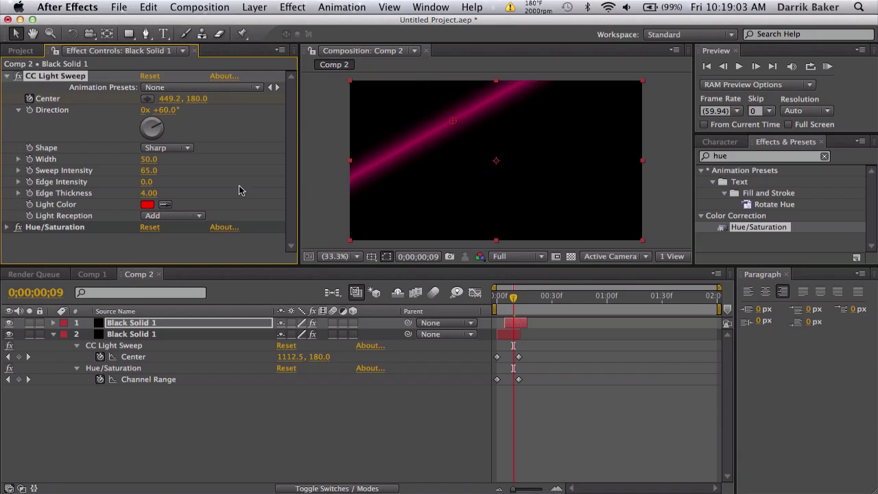
drag(500, 295, 511, 296)
Step: Set both Black Solid 1 layers' blending mode to Add
click(336, 488)
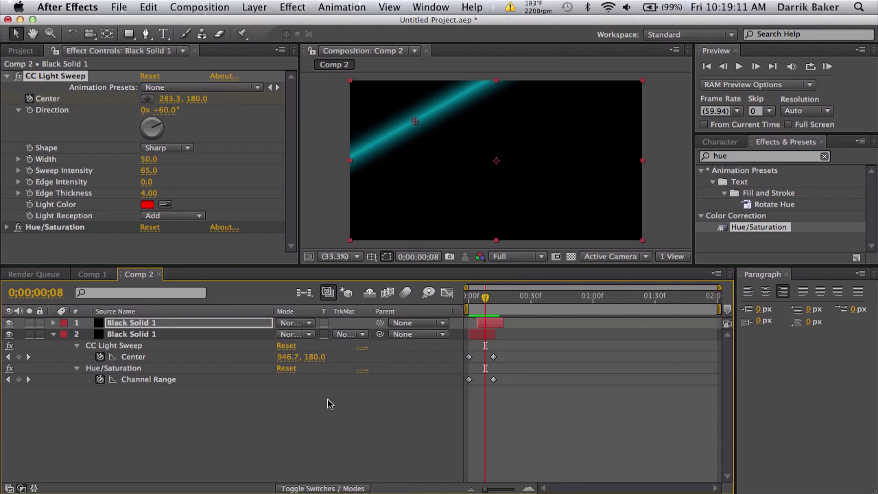
click(309, 336)
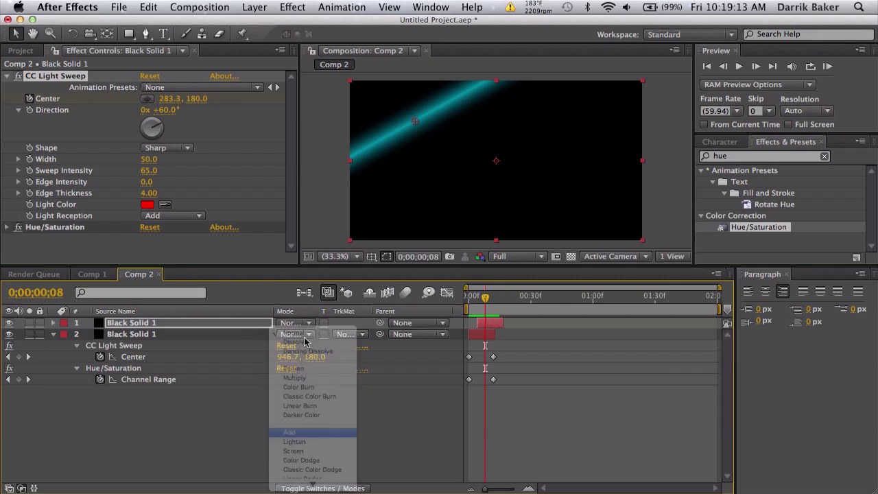
click(292, 432)
click(302, 325)
click(291, 421)
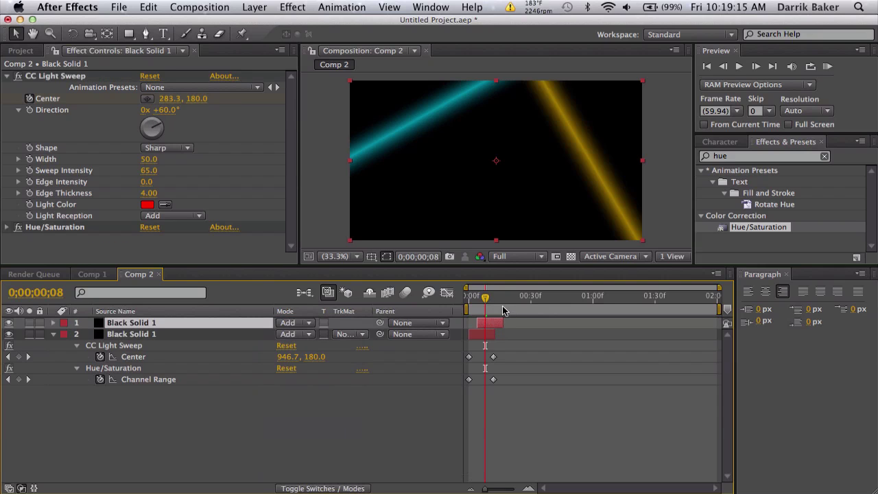
click(478, 302)
drag(478, 302, 489, 302)
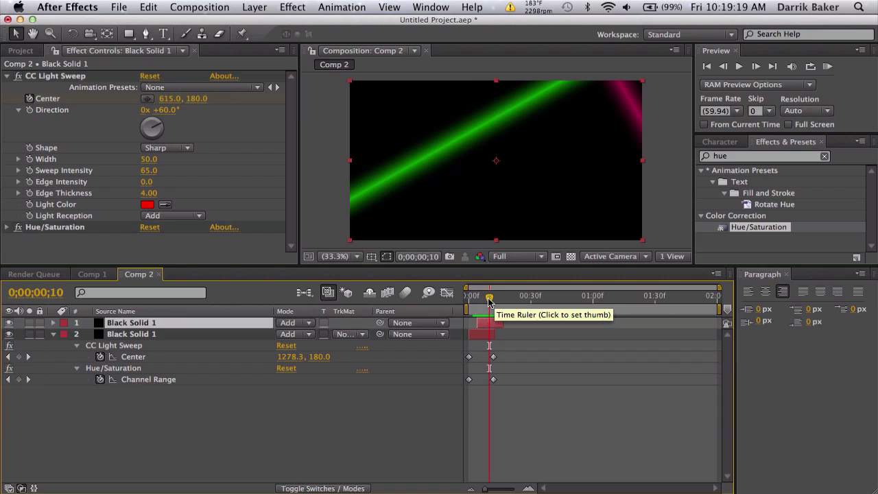
Step: Move the top layer's Center and Channel Range end keyframes to frame 10
key(u)
click(505, 369)
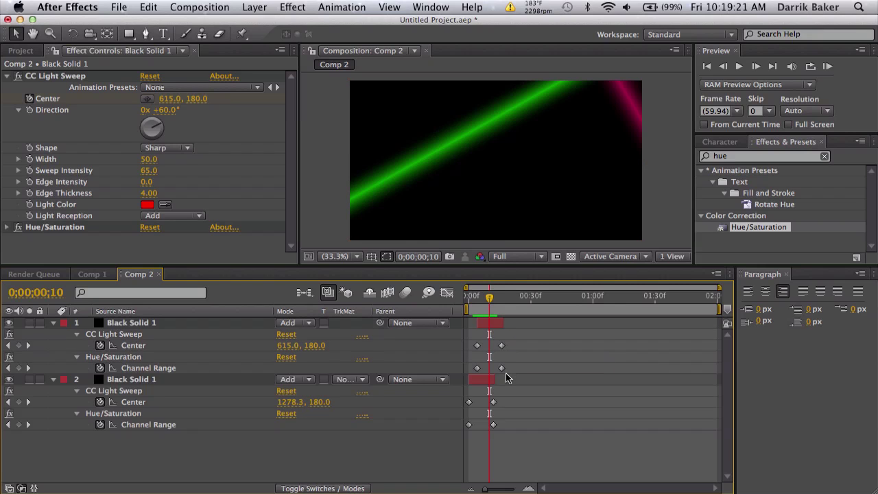
drag(508, 371, 494, 349)
drag(478, 298, 490, 300)
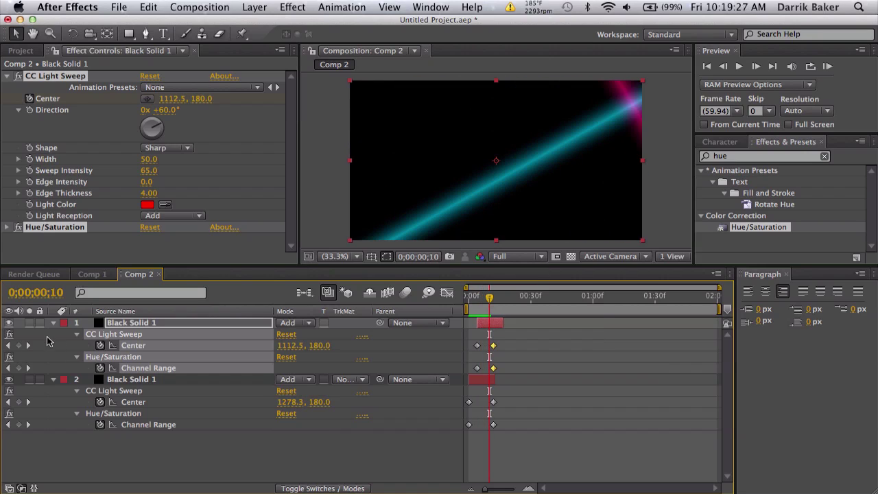
Step: Create a new default solid, Black Solid 2
click(53, 324)
click(53, 335)
click(293, 7)
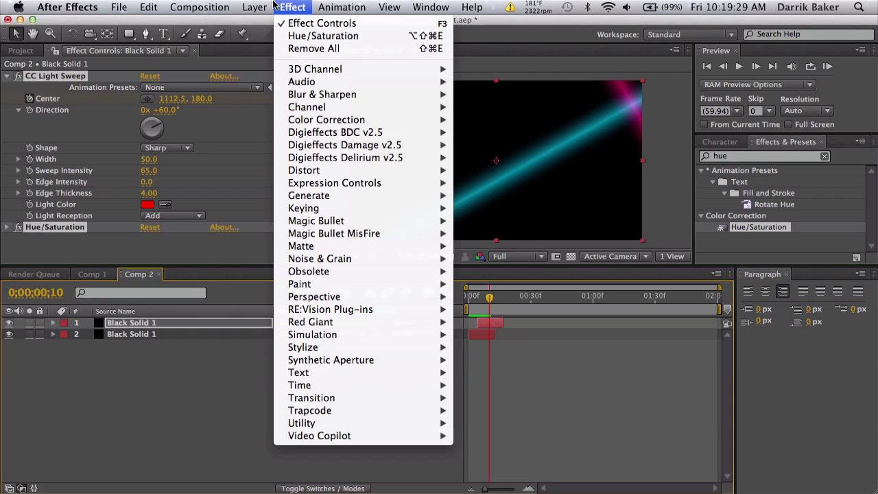
mouse_move(255, 7)
mouse_move(283, 27)
click(443, 39)
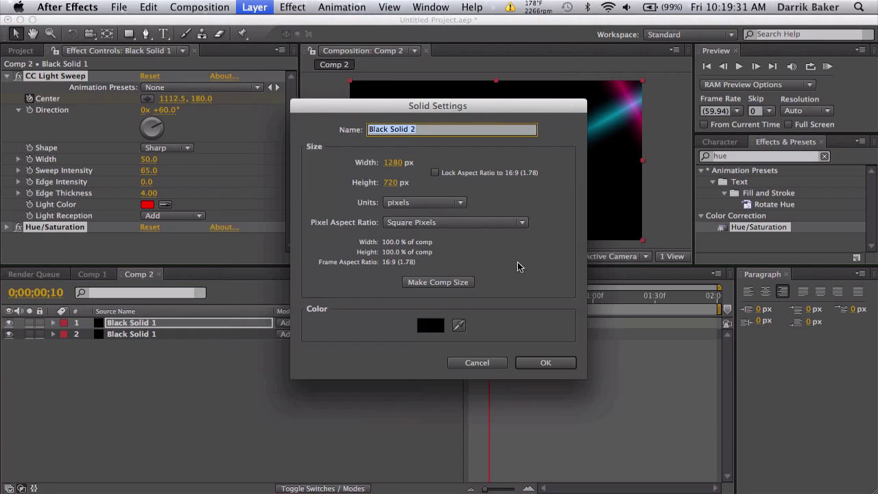
click(547, 362)
Step: Fill the solid red and mask it to a horizontal bar across the middle
click(739, 158)
text(fill)
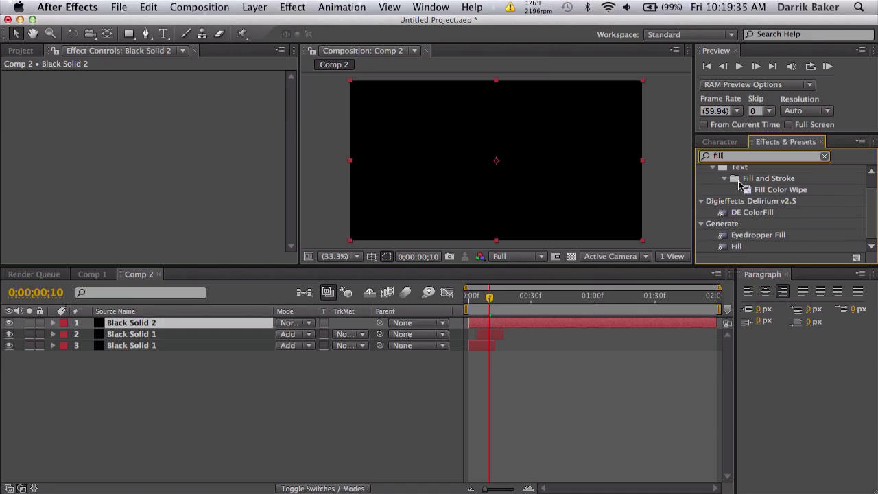
double_click(737, 247)
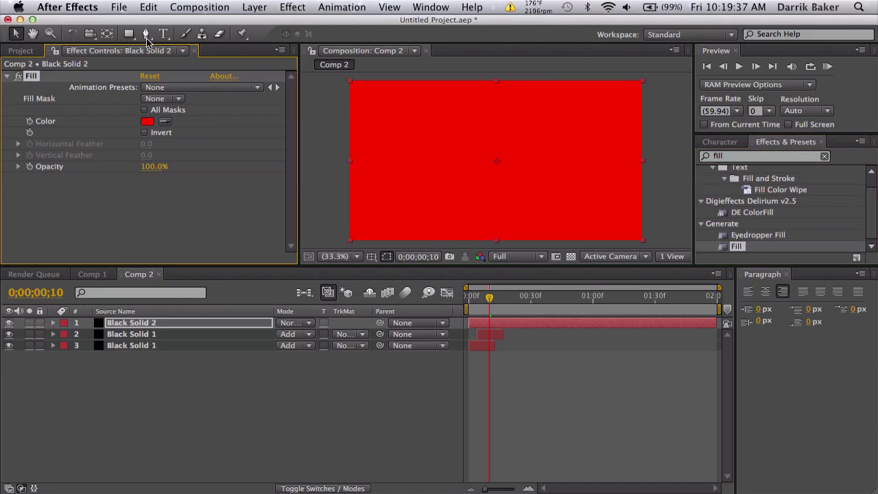
drag(135, 38, 158, 36)
drag(327, 138, 664, 168)
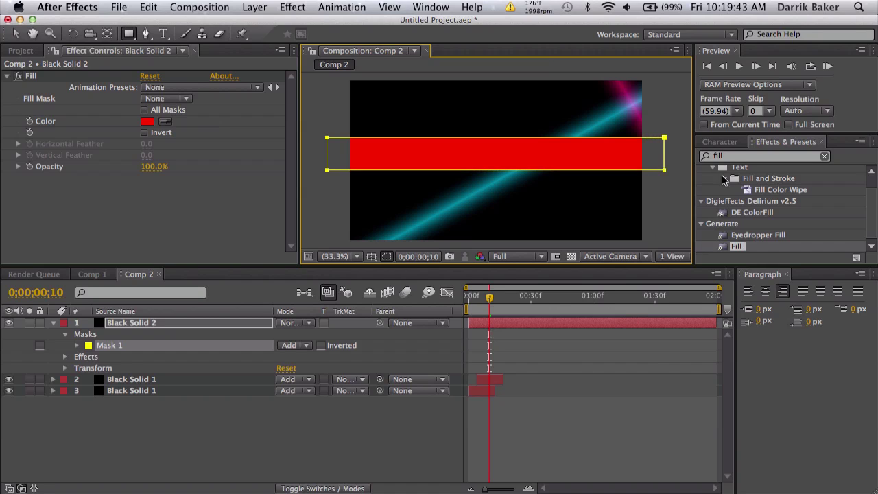
Step: Apply Twitch to the red bar with Speed set to 30
double_click(718, 155)
text(twitch)
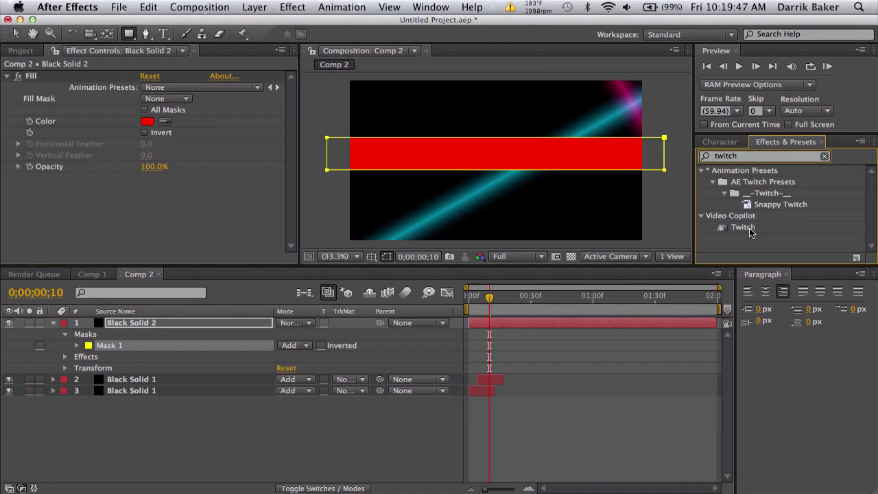
double_click(750, 228)
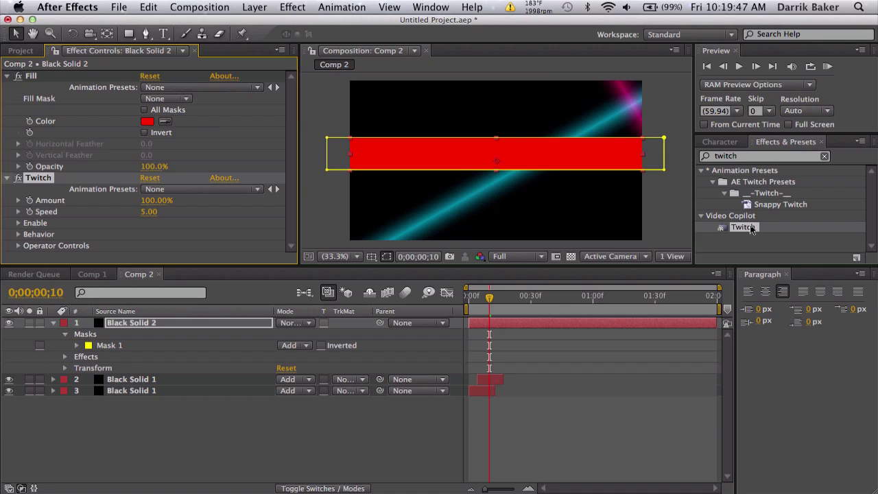
click(149, 211)
text(30)
key(Return)
Step: Enable Slide and Light in the Twitch effect's Enable options
click(19, 224)
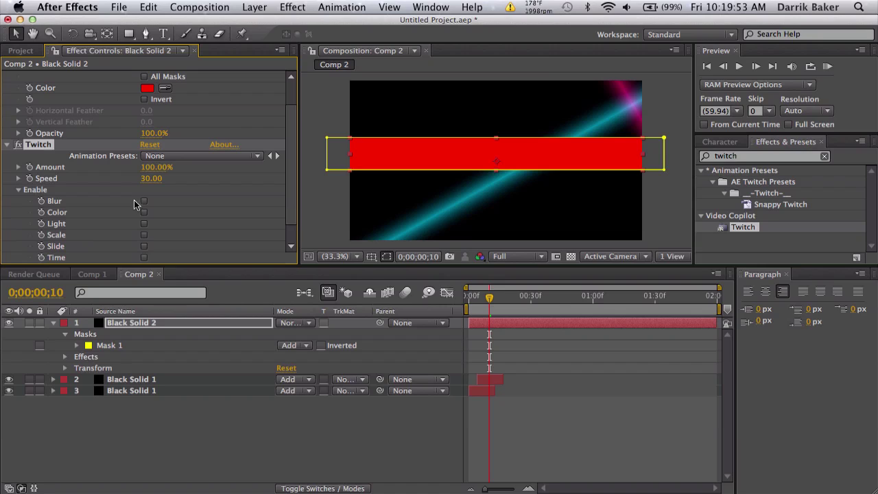
click(144, 246)
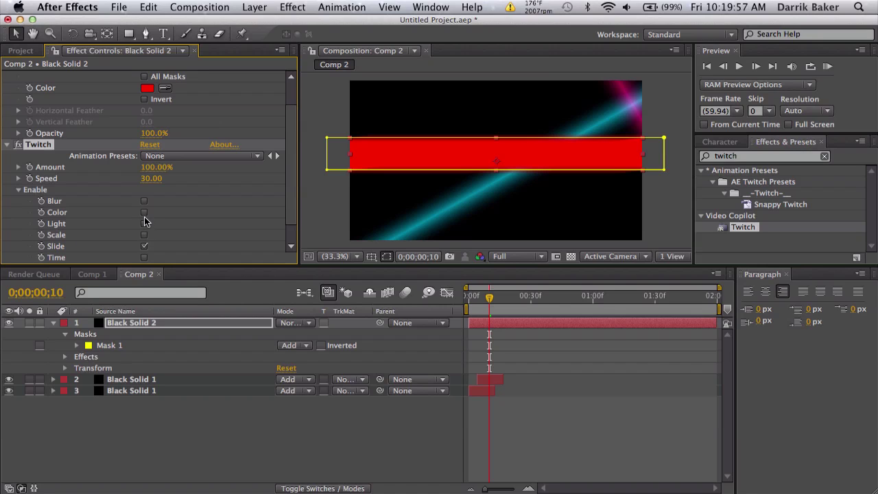
click(144, 225)
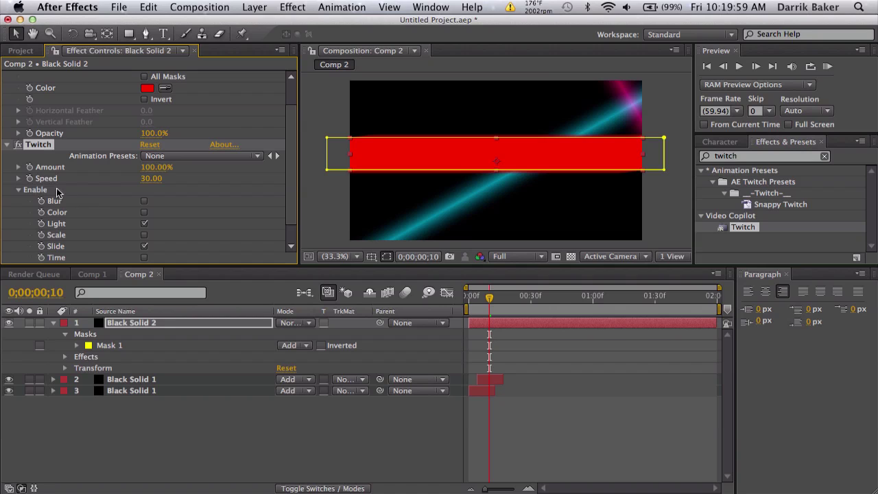
click(18, 191)
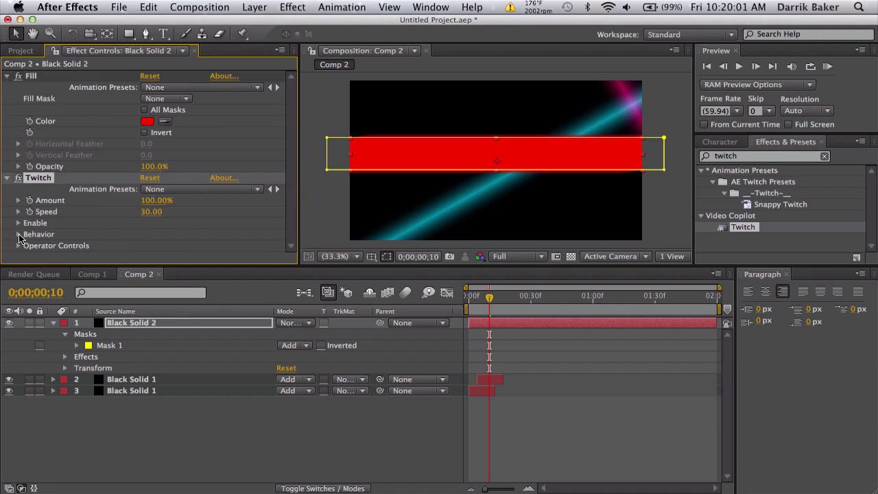
click(19, 235)
click(19, 192)
click(18, 246)
Step: Raise Twitch's Slide RGB Split to 100%
drag(481, 297, 537, 291)
scroll(212, 174, up, 3)
click(29, 247)
scroll(122, 206, down, 5)
drag(149, 225, 471, 263)
drag(502, 296, 533, 297)
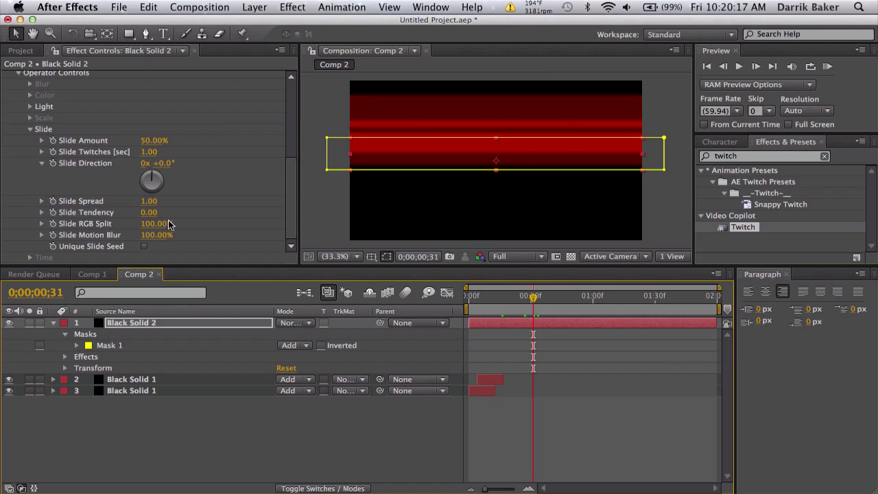
Step: Set Twitch's Slide RGB Split back to 0%
click(158, 224)
text(00)
key(Return)
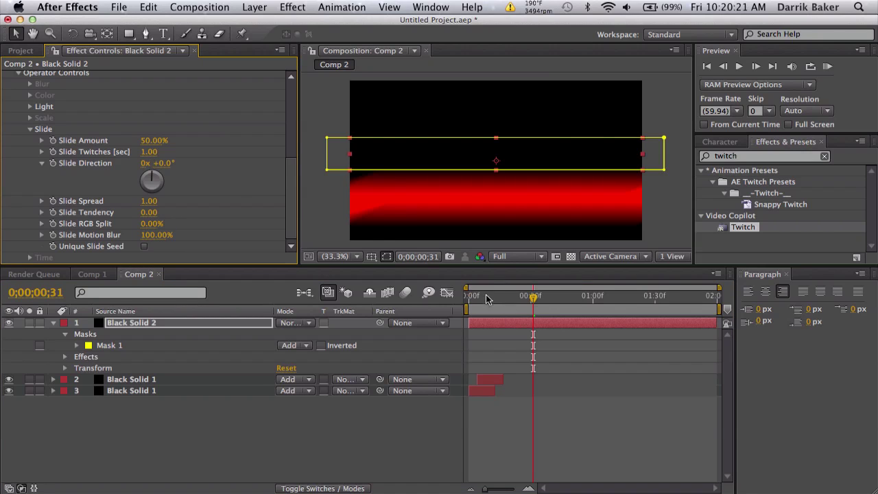
drag(485, 299, 500, 300)
Step: Trim Black Solid 2 to frames 15–23 and duplicate it
key(F2)
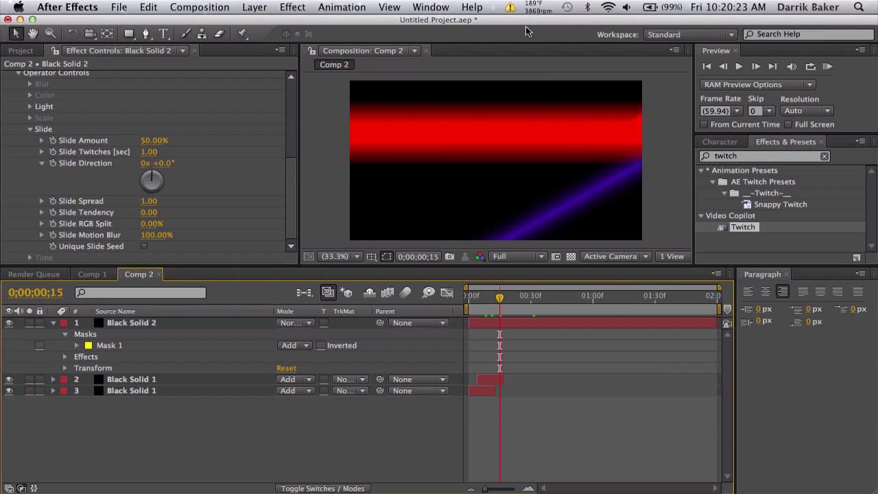
click(501, 325)
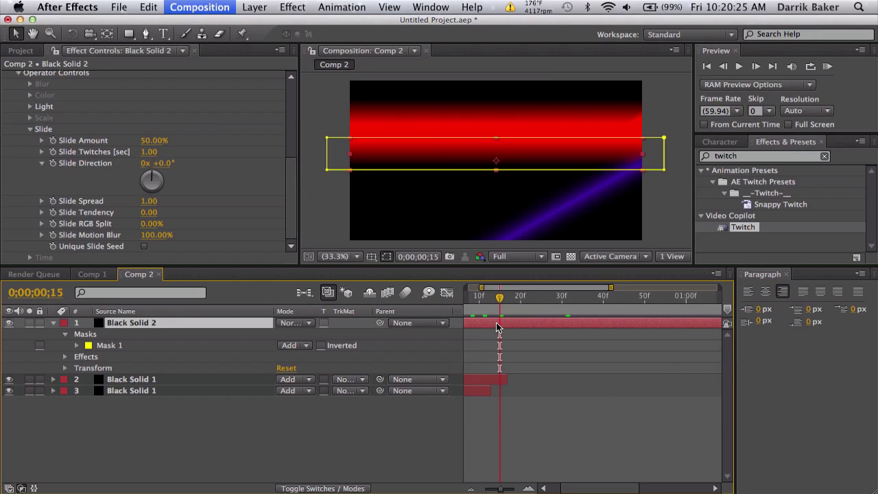
key(equal)
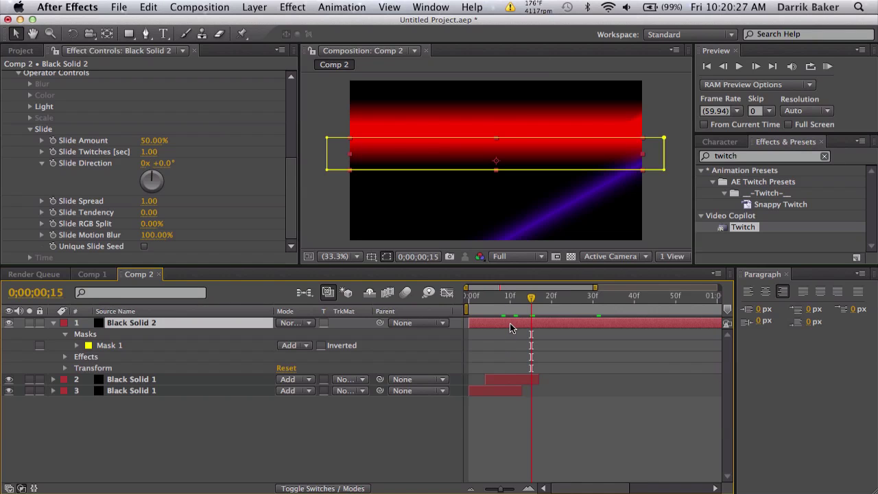
key(alt+bracketleft)
click(564, 300)
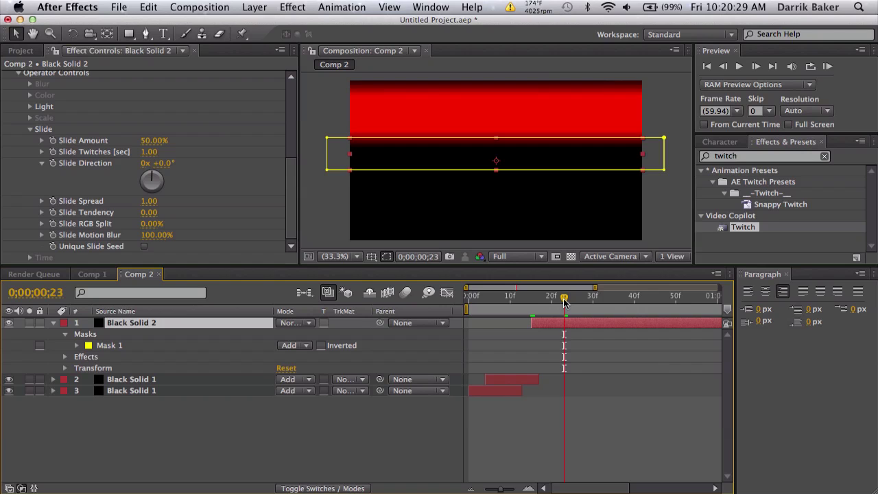
key(alt+bracketright)
key(minus)
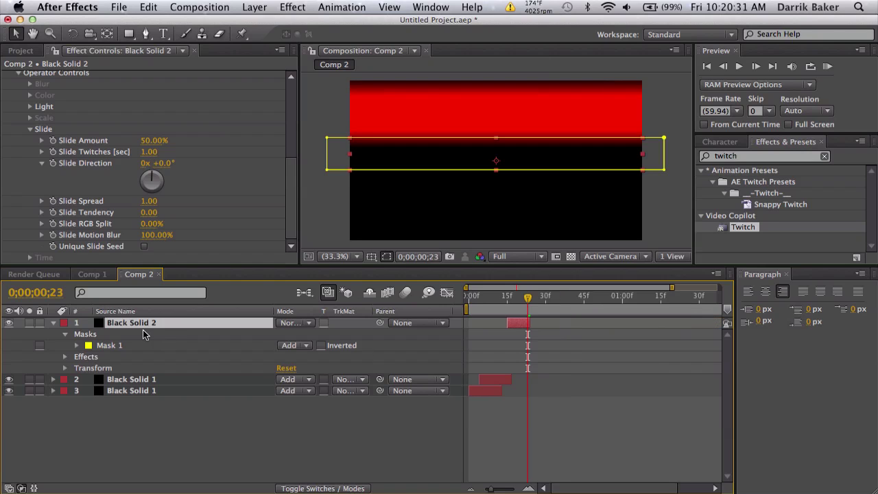
key(ctrl+d)
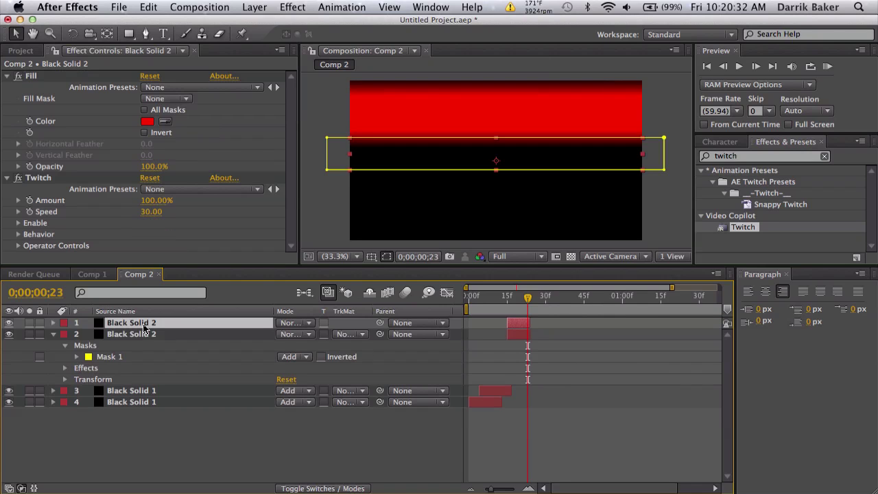
Step: Change the copy's fill colour from red to cyan
click(148, 121)
drag(450, 354, 450, 371)
click(554, 294)
Step: Replace the copy's old mask with a thin horizontal rectangle strip across the frame
click(236, 321)
key(m)
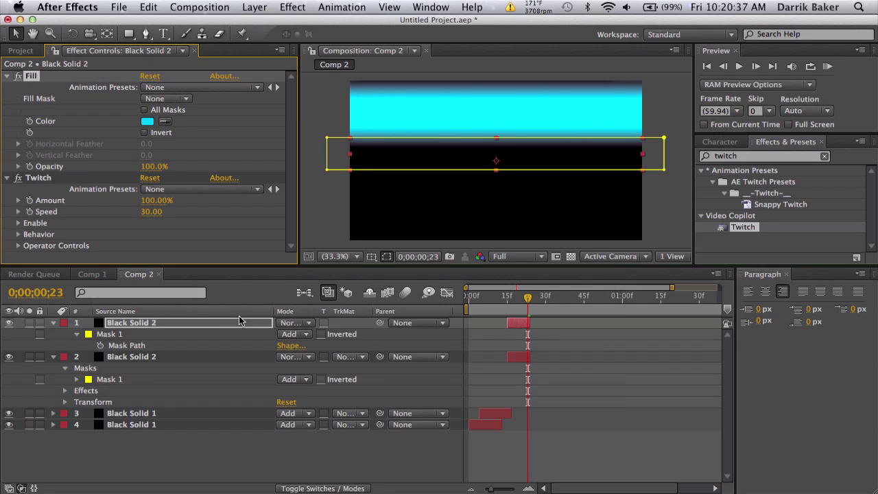
click(144, 336)
key(Delete)
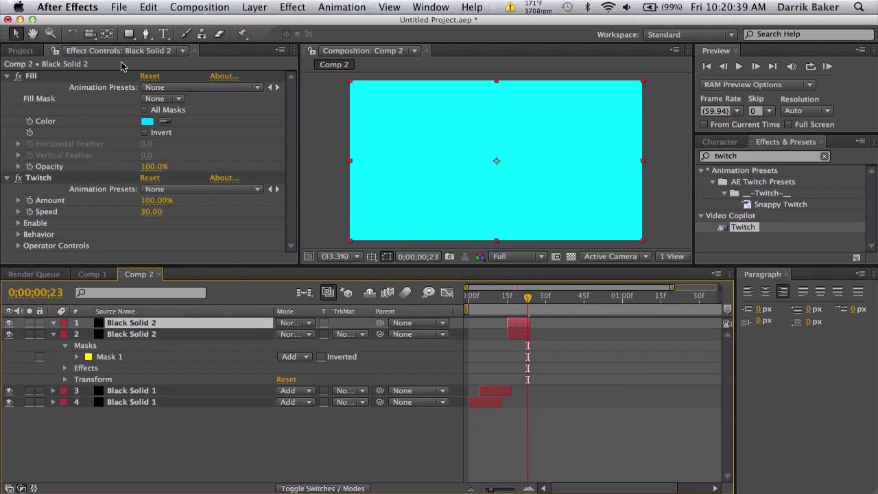
click(129, 36)
drag(319, 193, 657, 198)
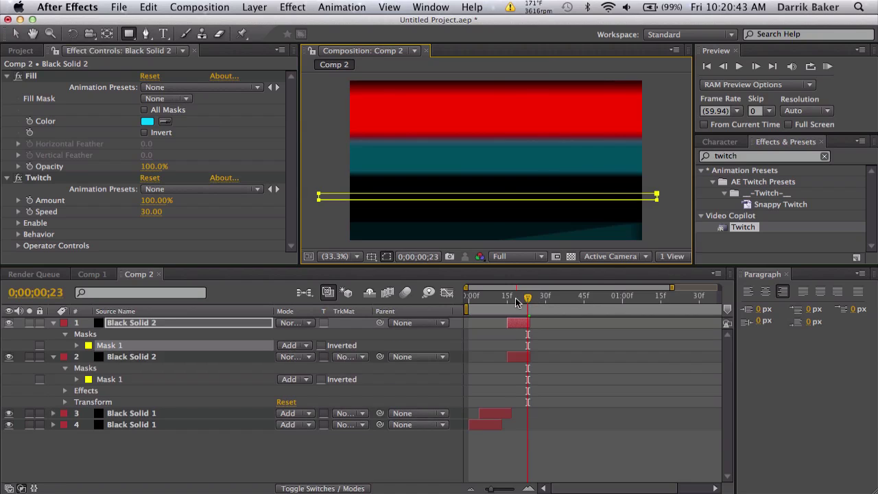
Step: Shift the cyan copy a few frames later, preview, then duplicate it into a later copy
mouse_move(514, 304)
mouse_down()
mouse_move(496, 304)
mouse_move(521, 331)
mouse_up()
key(space)
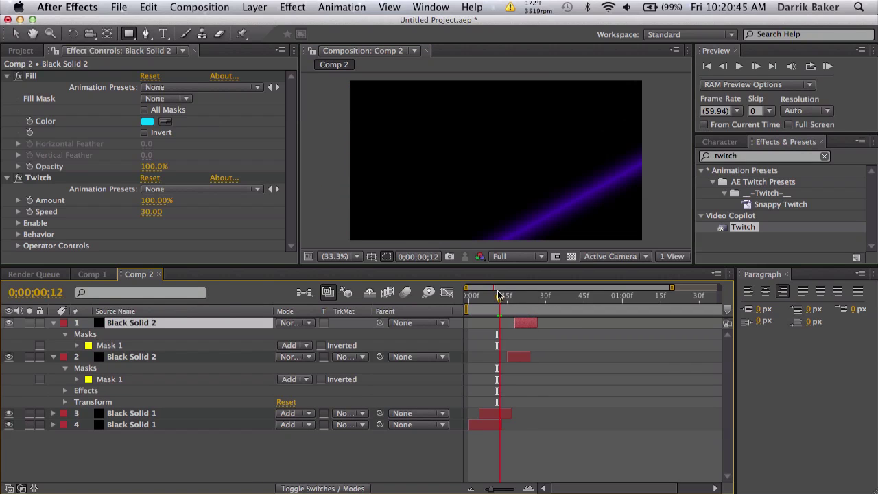
drag(519, 294, 538, 292)
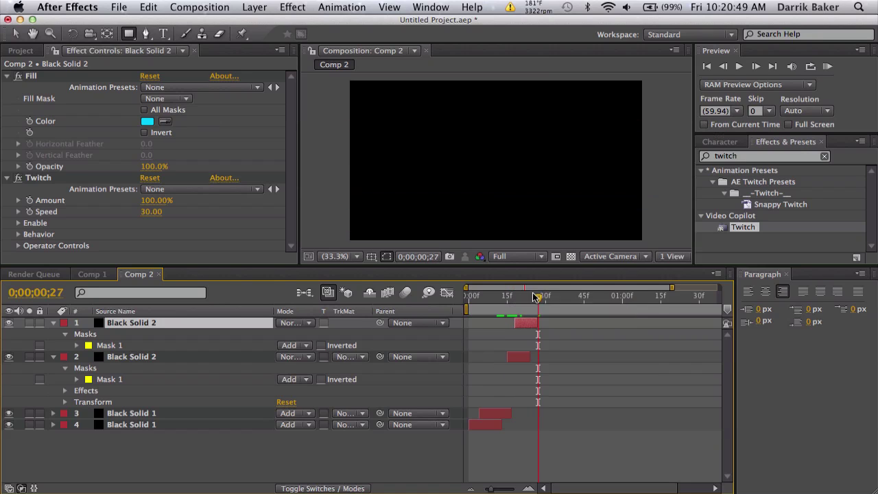
key(super+d)
drag(529, 325, 544, 324)
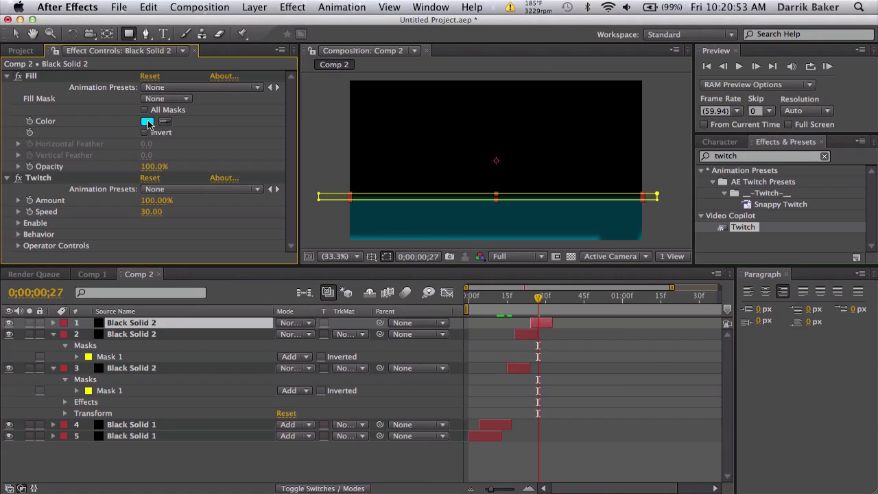
Step: Change the new copy's fill colour from cyan to green
click(148, 122)
drag(445, 371, 445, 404)
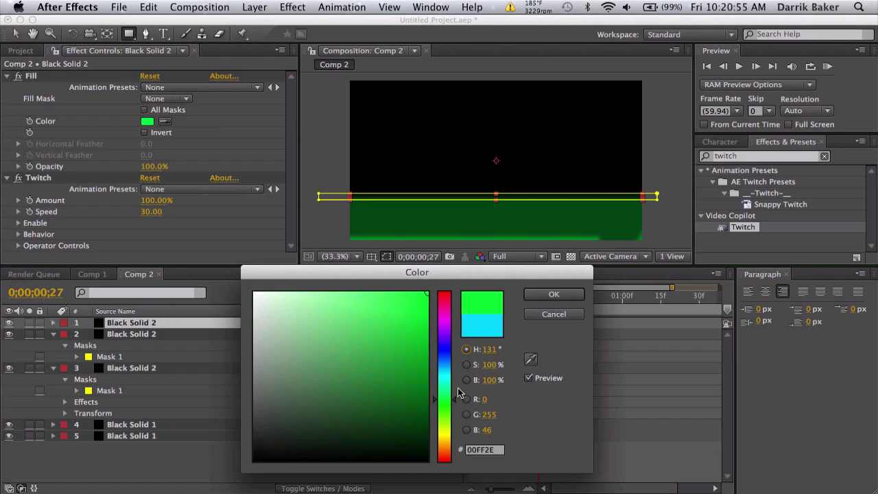
click(554, 294)
Step: Replace the old mask with a tall vertical rectangle bar and scrub to check the green flash
key(m)
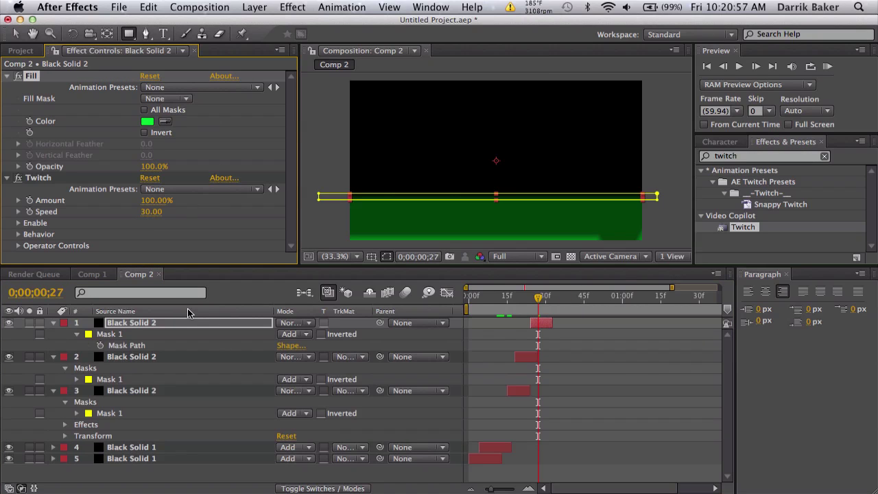
click(130, 334)
key(Delete)
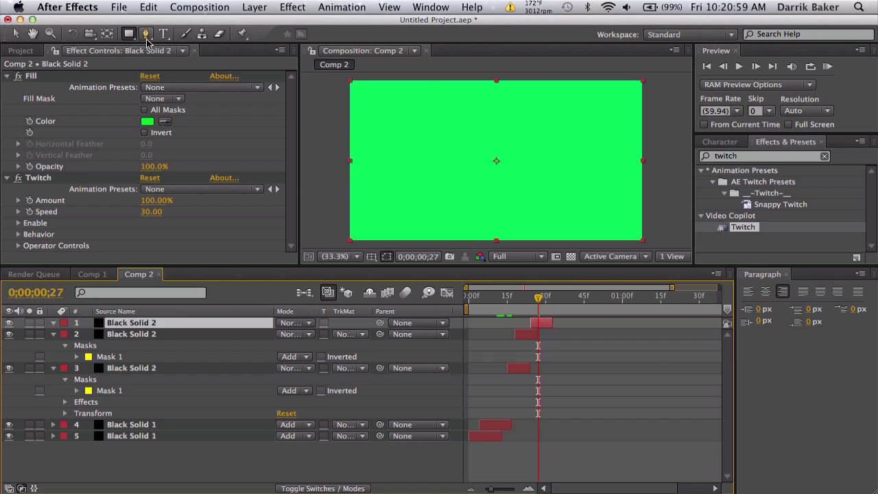
drag(399, 79, 408, 198)
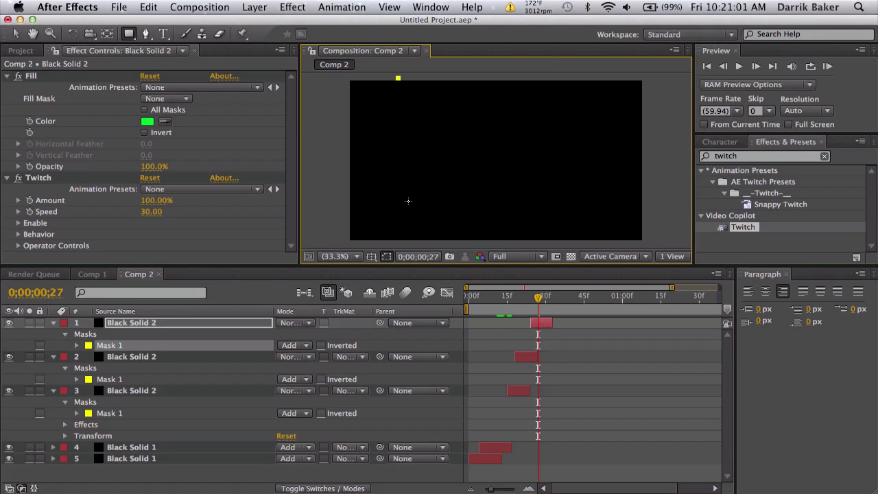
drag(442, 253, 442, 250)
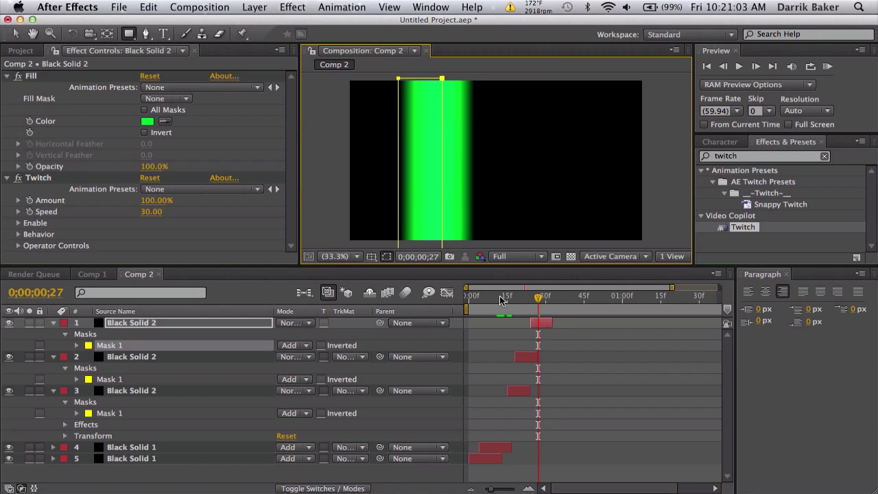
drag(501, 300, 570, 289)
key(minus)
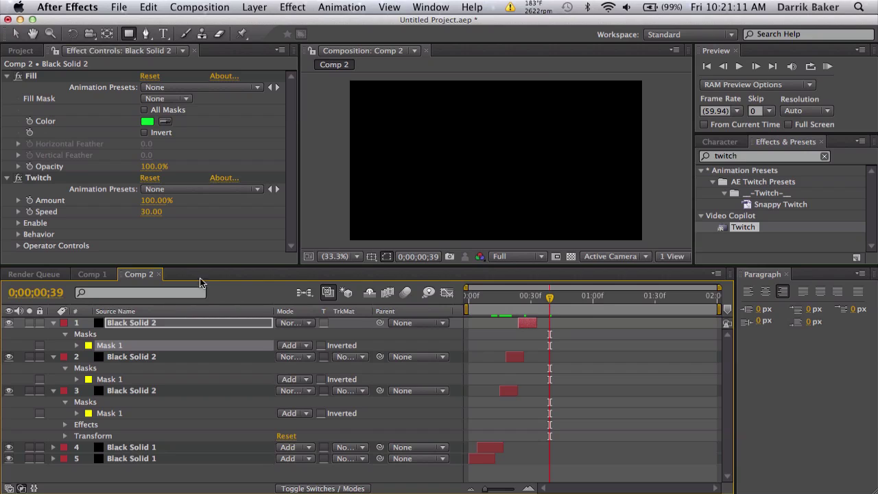
Step: Collapse the three expanded layers and duplicate every layer in Comp 2
click(53, 323)
click(54, 335)
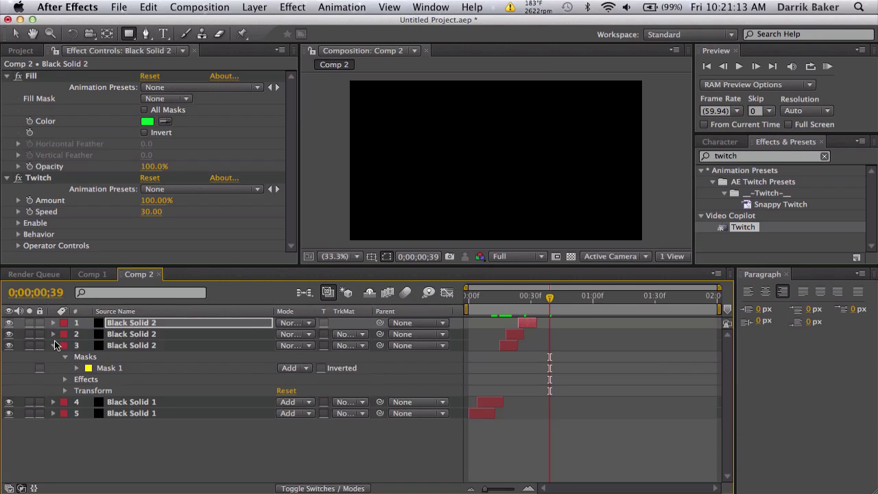
click(53, 345)
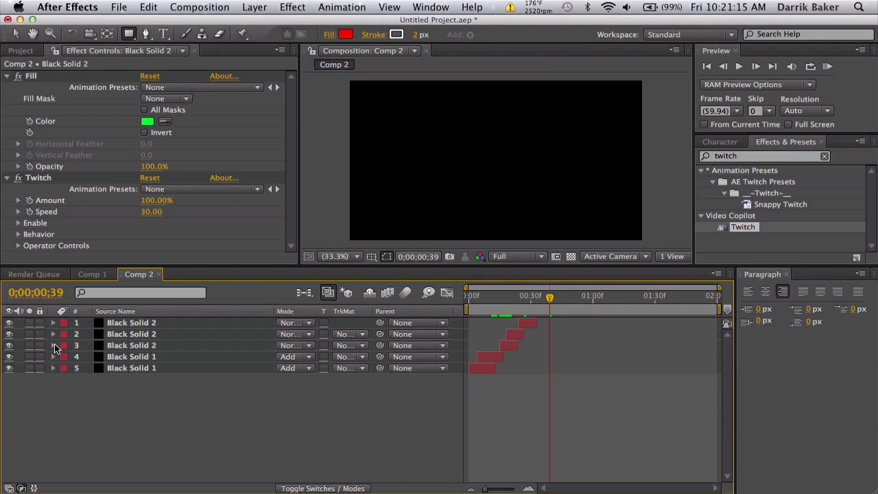
click(171, 368)
key(super+a)
key(super+d)
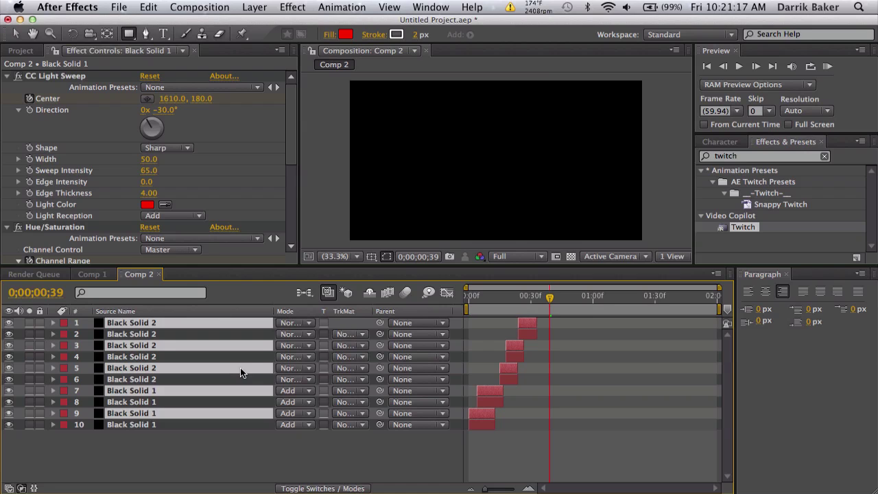
Step: Move the duplicates later and stagger a few copies so flashes continue past one second
drag(518, 351, 569, 369)
click(581, 368)
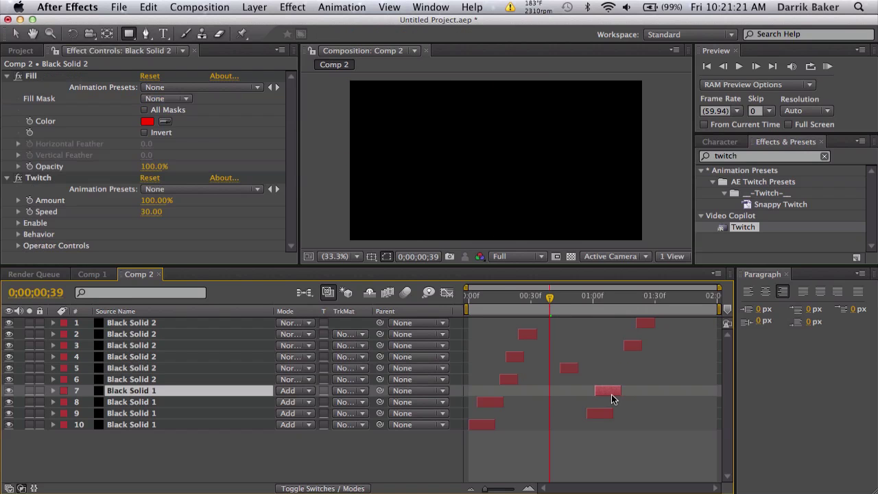
drag(611, 398, 592, 398)
click(632, 345)
drag(632, 346, 634, 325)
drag(494, 295, 634, 295)
Step: Build a glitchbaker2 composition from glitchbaker2.mov in the Project panel and scrub the clip
click(38, 52)
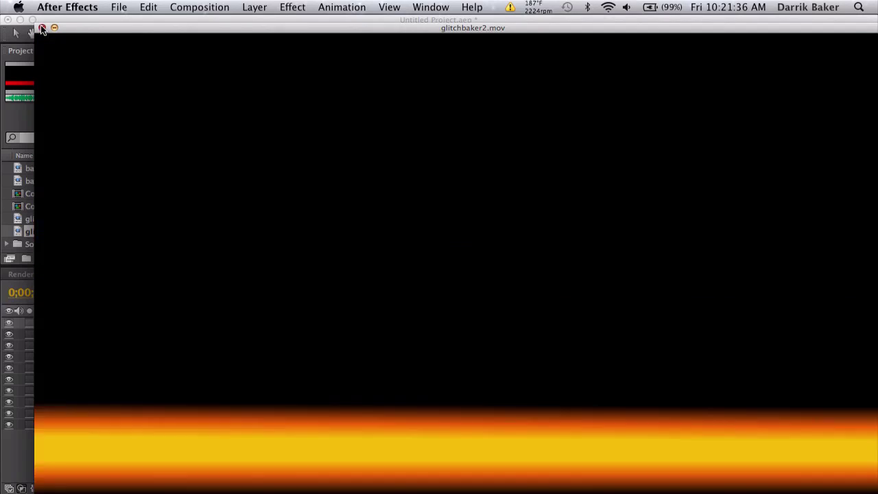
click(42, 29)
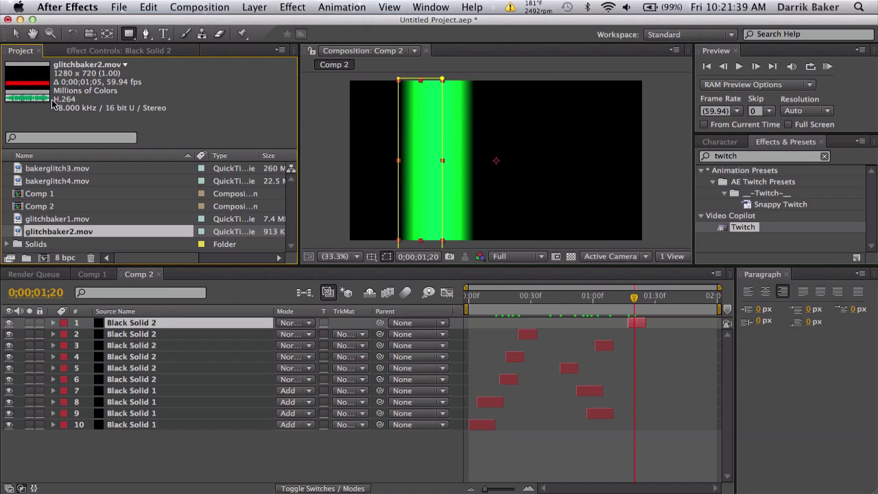
drag(67, 233, 42, 258)
mouse_move(493, 296)
mouse_down()
mouse_move(598, 296)
mouse_move(503, 297)
mouse_move(495, 309)
mouse_up()
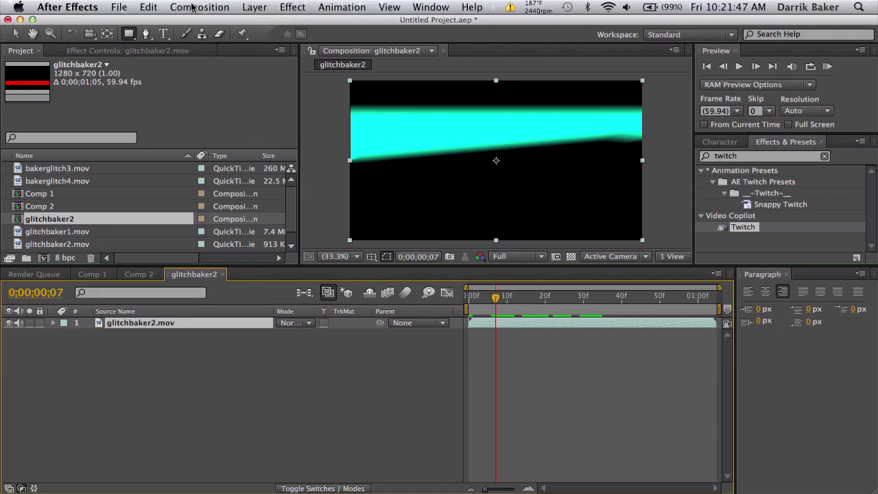
Step: Add a new adjustment layer above glitchbaker2.mov
click(248, 7)
mouse_move(254, 22)
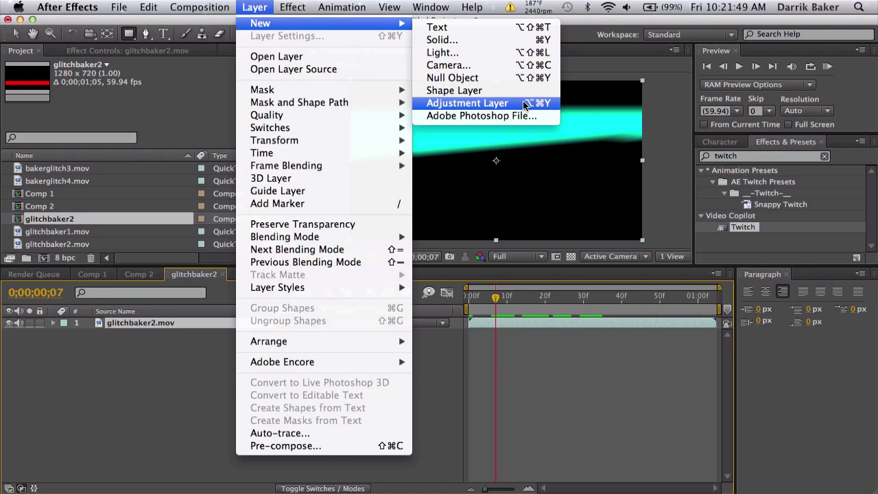
click(506, 105)
Step: Apply DE_Destabilize to the adjustment layer, preview it, and duplicate the layer
click(293, 7)
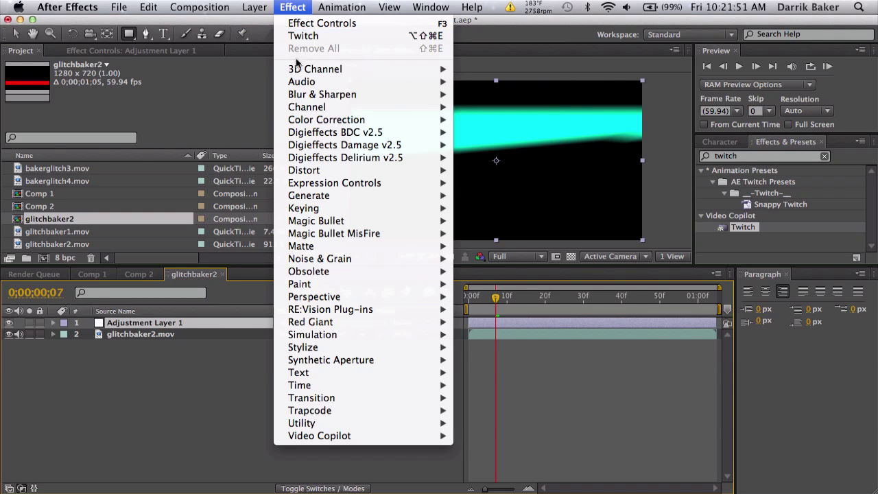
mouse_move(348, 150)
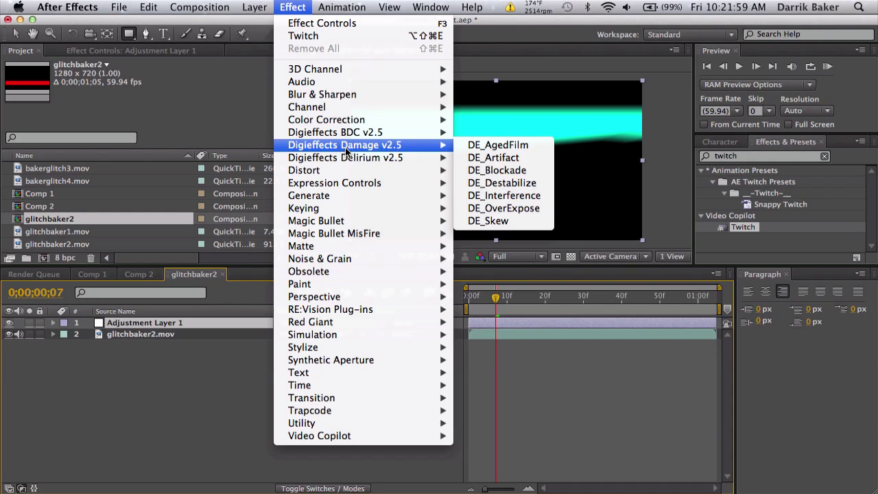
click(532, 183)
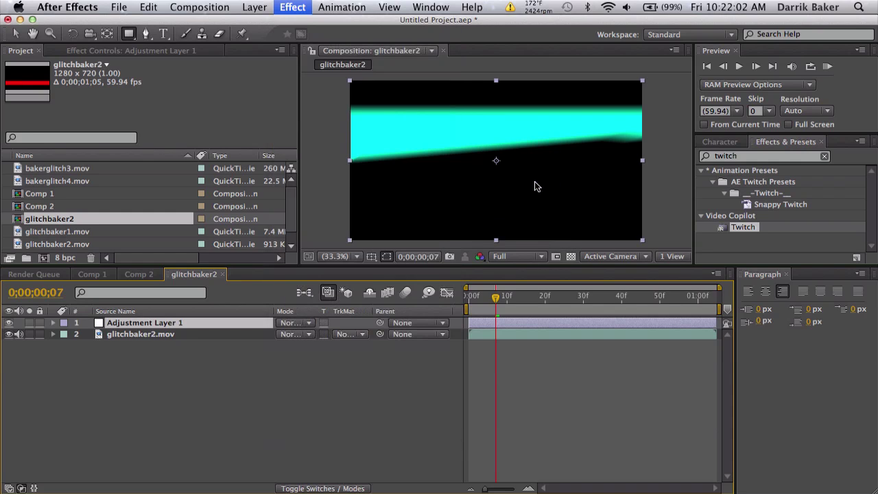
click(484, 299)
drag(499, 299, 516, 301)
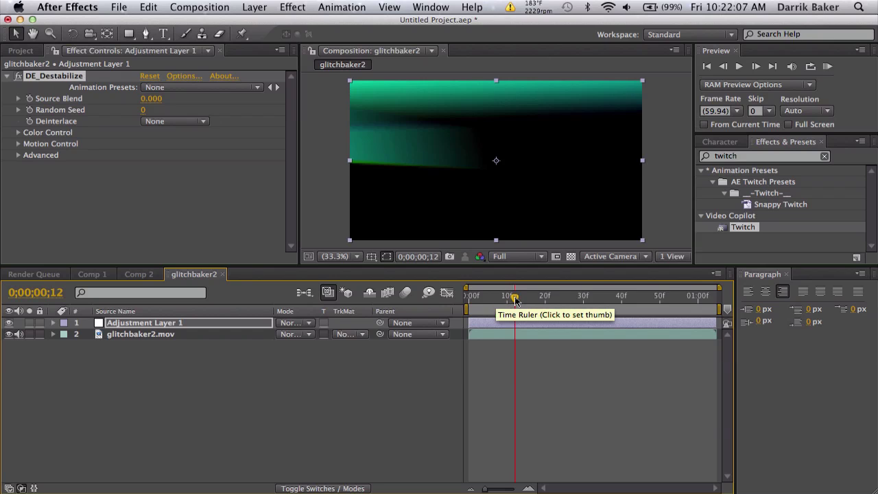
click(203, 320)
key(ctrl+d)
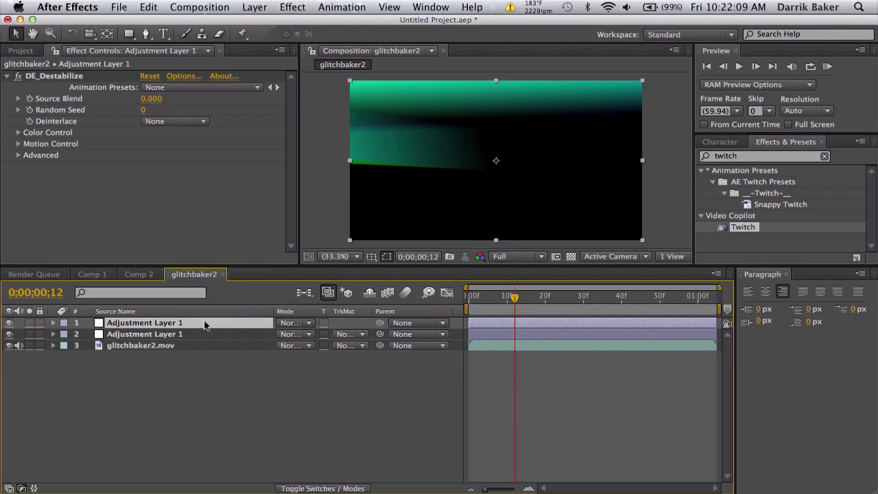
Step: Remove DE_Destabilize from the top adjustment layer and set preview resolution to Quarter
click(268, 5)
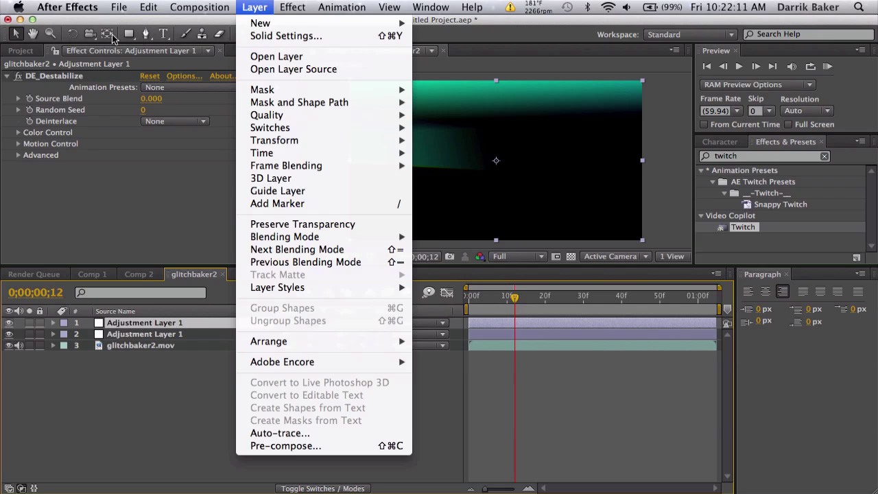
click(67, 76)
click(67, 76)
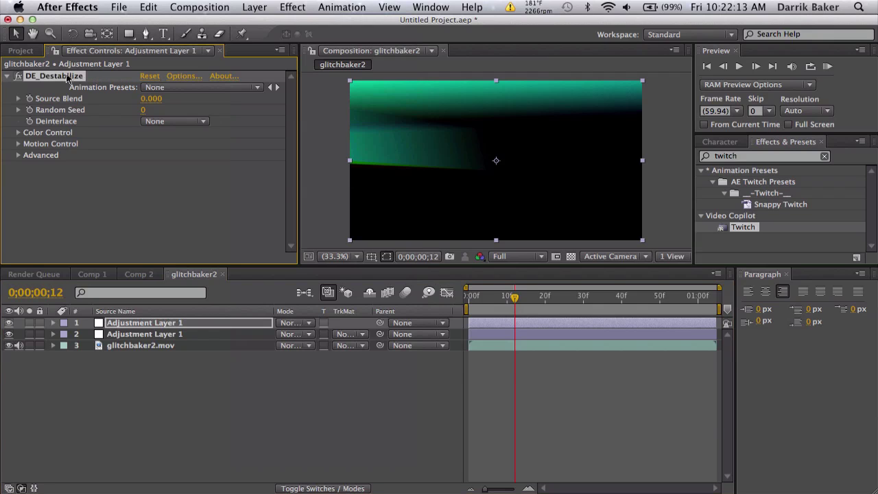
key(Delete)
click(526, 256)
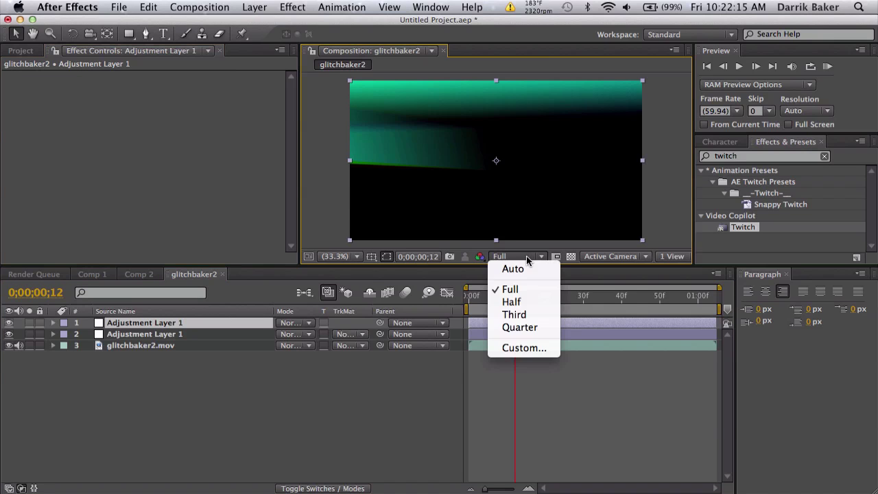
click(526, 328)
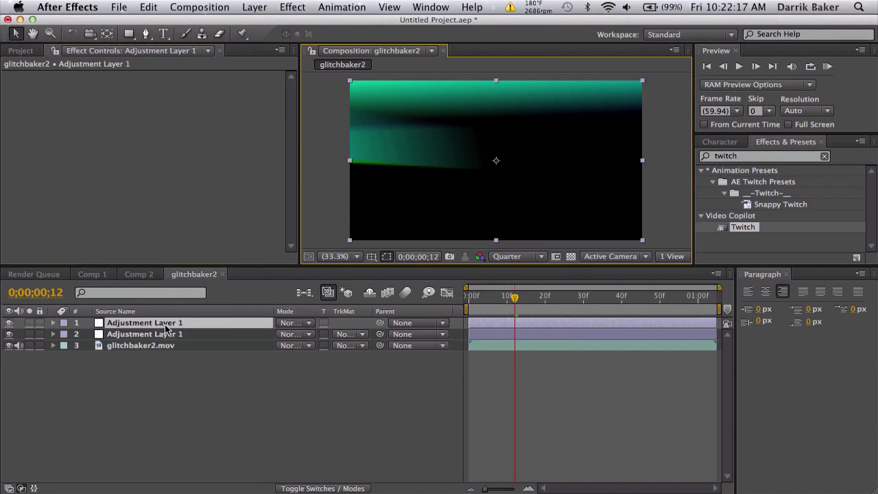
Step: Try DE_Interference on the top adjustment layer, then remove it again
click(292, 7)
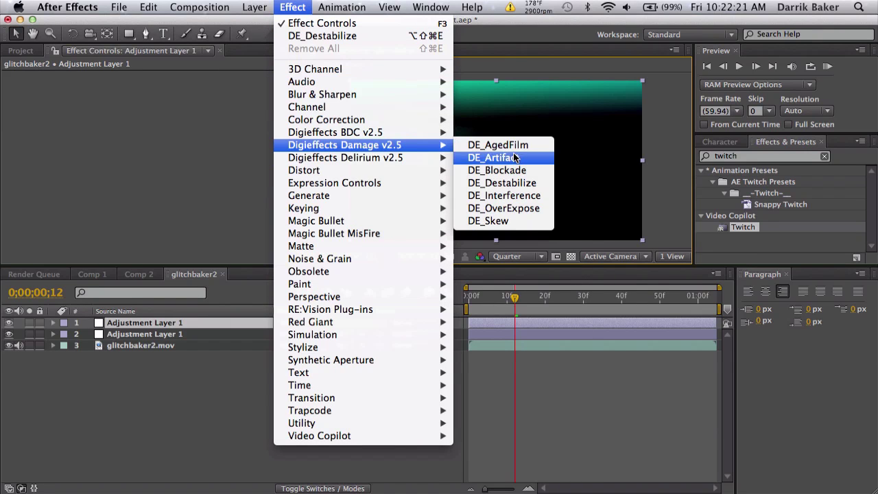
click(537, 197)
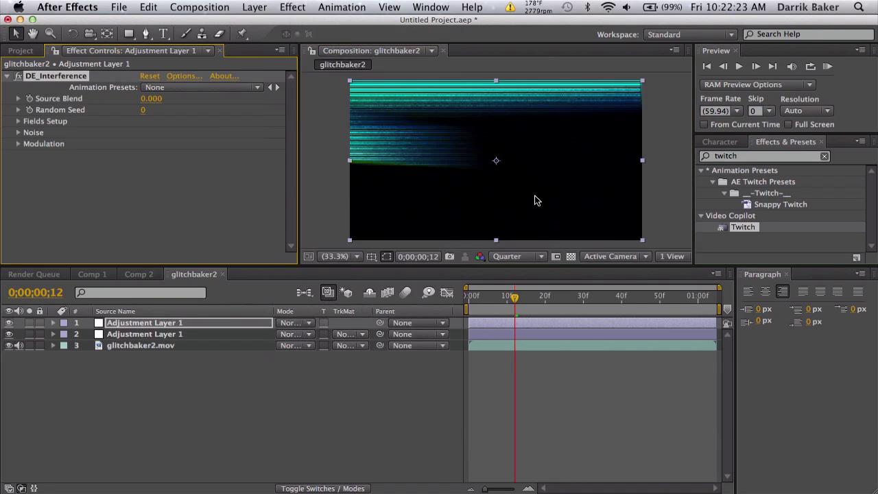
click(171, 87)
click(173, 88)
click(66, 77)
key(Delete)
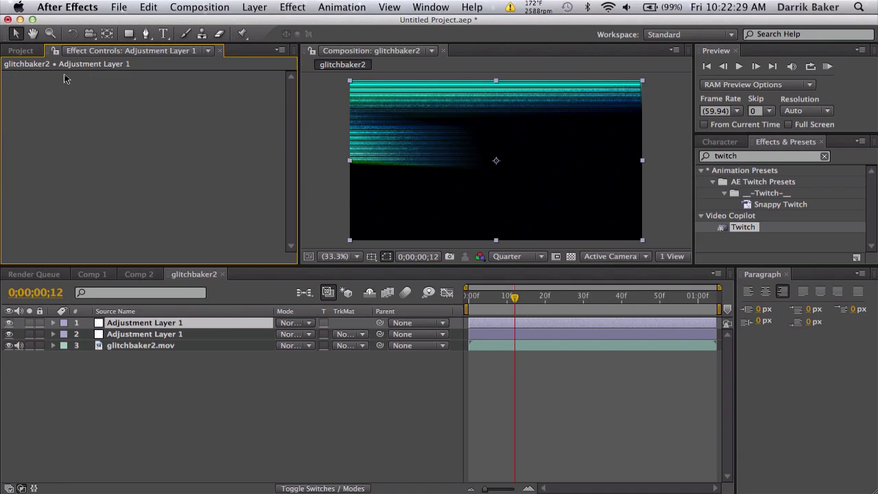
click(254, 7)
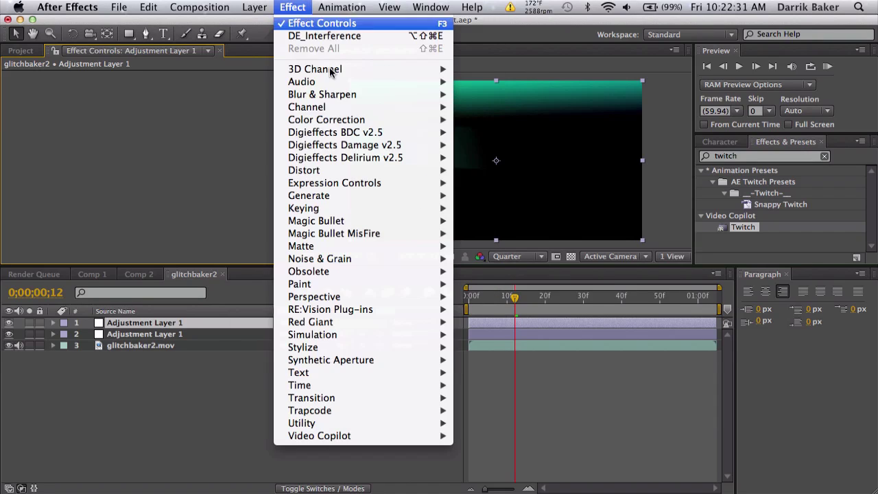
mouse_move(374, 158)
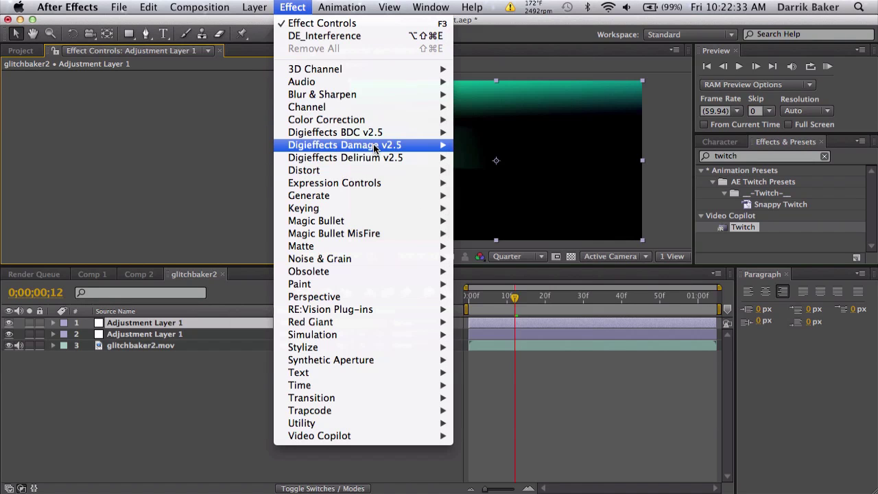
Step: Apply DE_Artifact to the top adjustment layer and inspect its Codec Artifacting and Downgrader groups
click(520, 158)
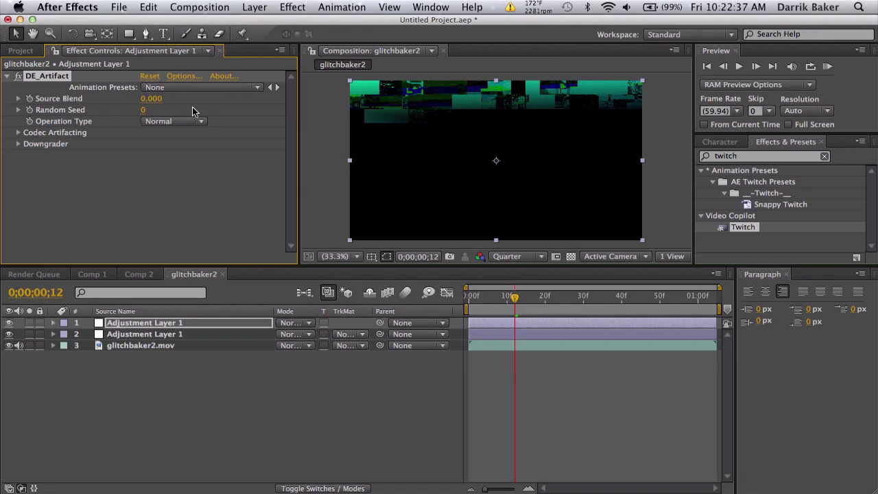
click(182, 88)
click(61, 118)
click(19, 134)
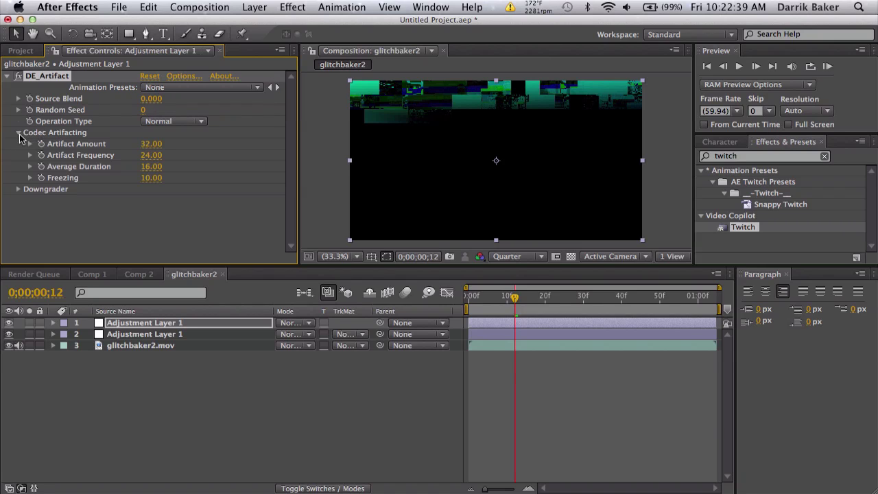
click(19, 133)
click(18, 144)
click(19, 144)
Step: Cycle DE_Artifact's Operation Type through Blackout, Recolor and Shifter, settling on JPG noise
click(177, 122)
click(175, 143)
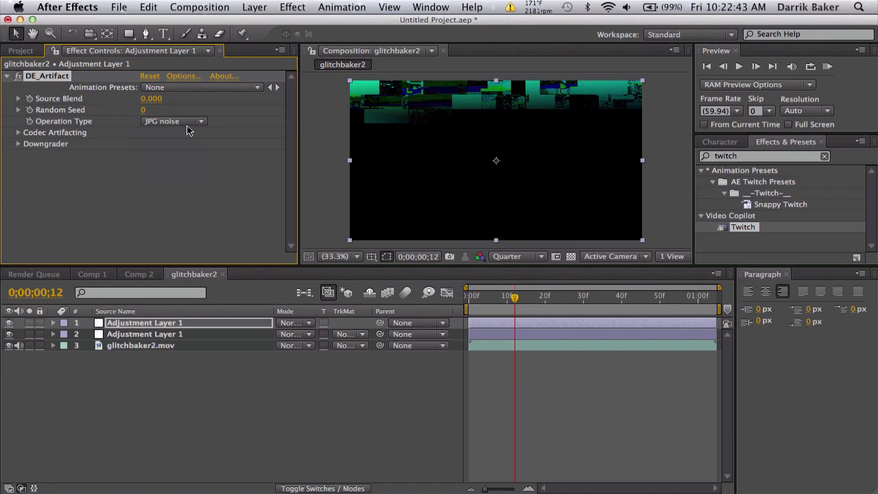
click(192, 123)
click(193, 130)
click(194, 121)
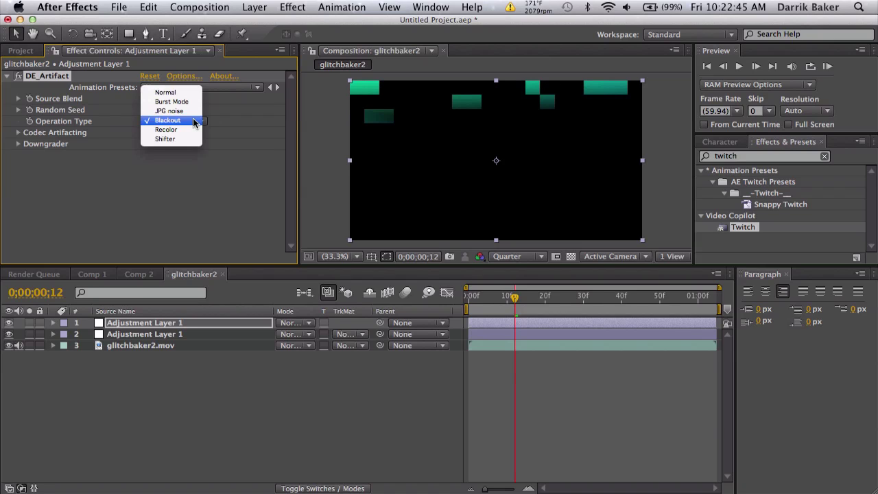
click(195, 130)
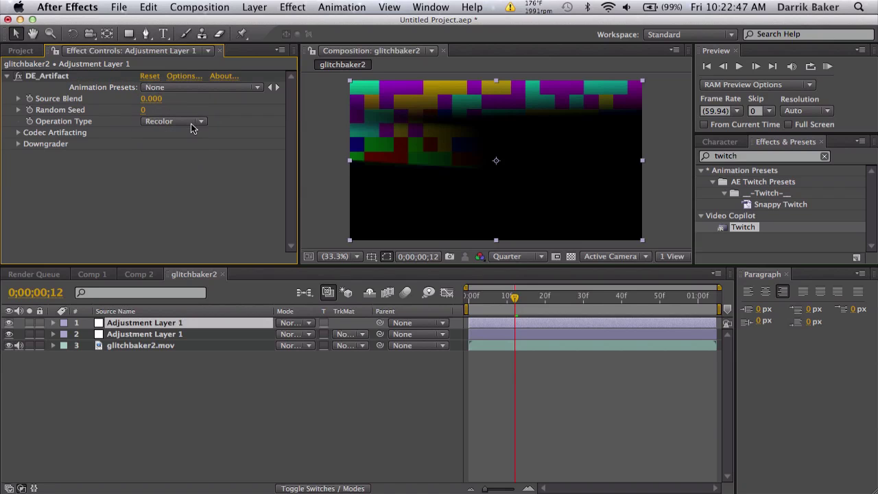
click(191, 123)
click(189, 131)
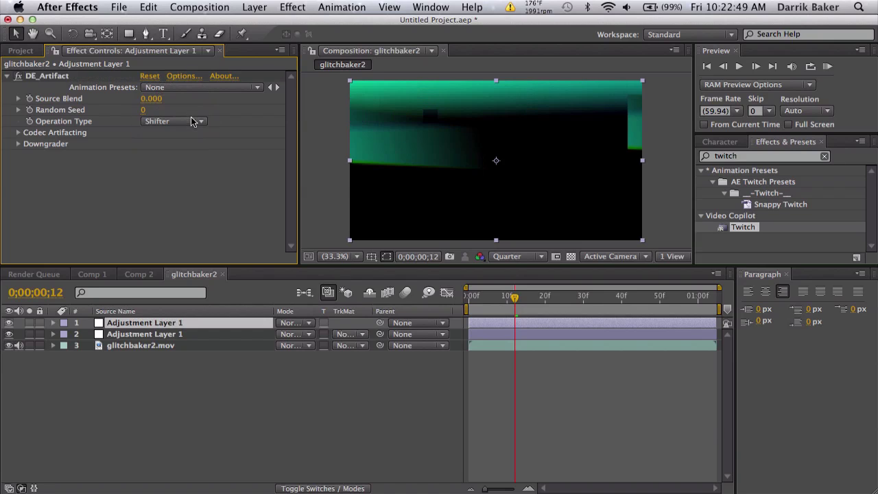
click(192, 120)
click(190, 95)
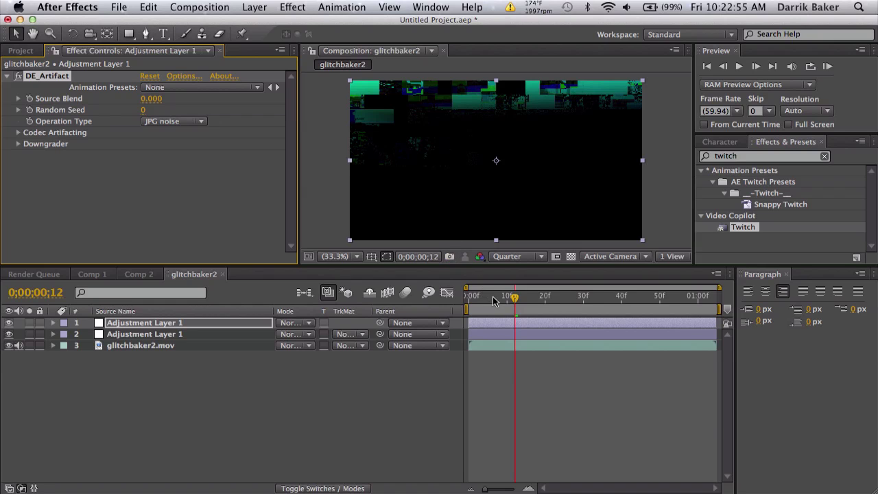
Step: Add Adjustment Layer 2 on top and apply the Offset effect found by searching 'offset'
click(265, 7)
mouse_move(283, 29)
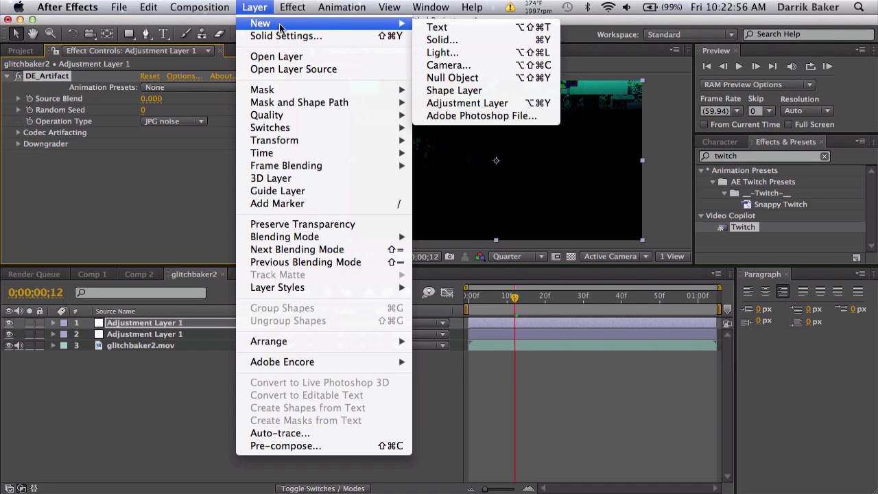
click(442, 104)
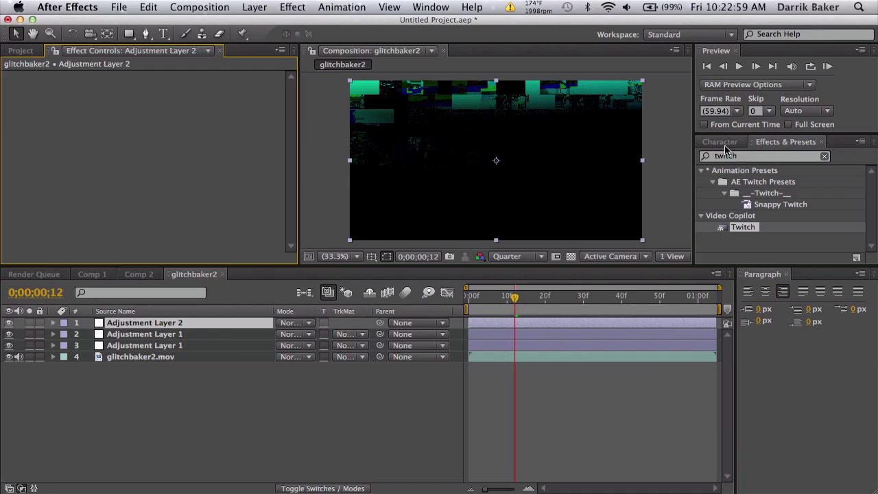
double_click(728, 156)
text(offset)
double_click(743, 227)
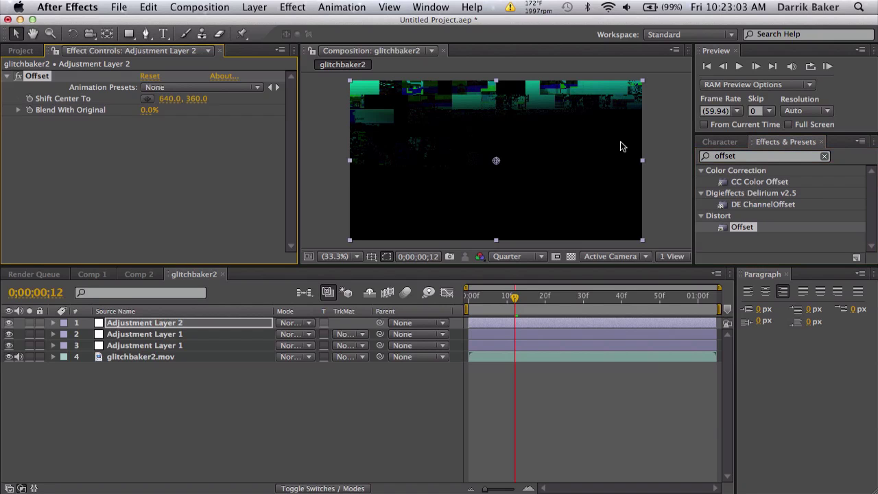
Step: Move Shift Center To near 848, 491 and drive it with a wiggle(30,1000) expression
drag(529, 111, 227, 152)
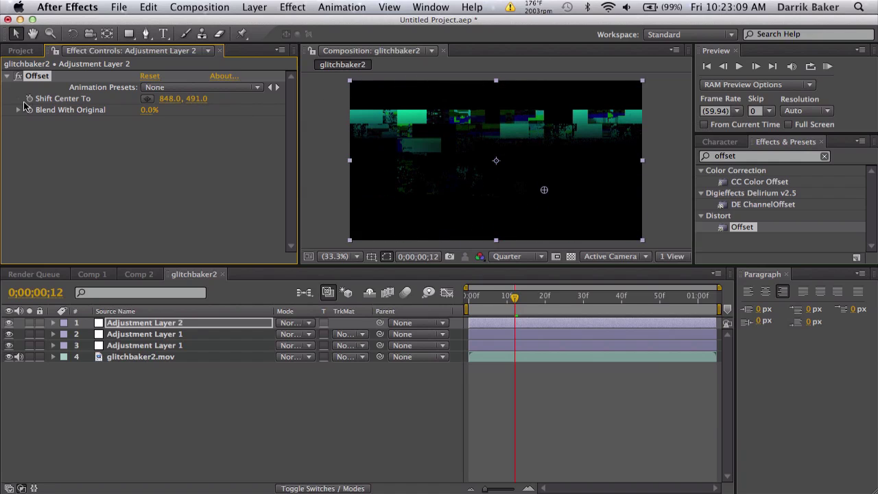
alt+click(30, 98)
text(wiggle(30,1000)
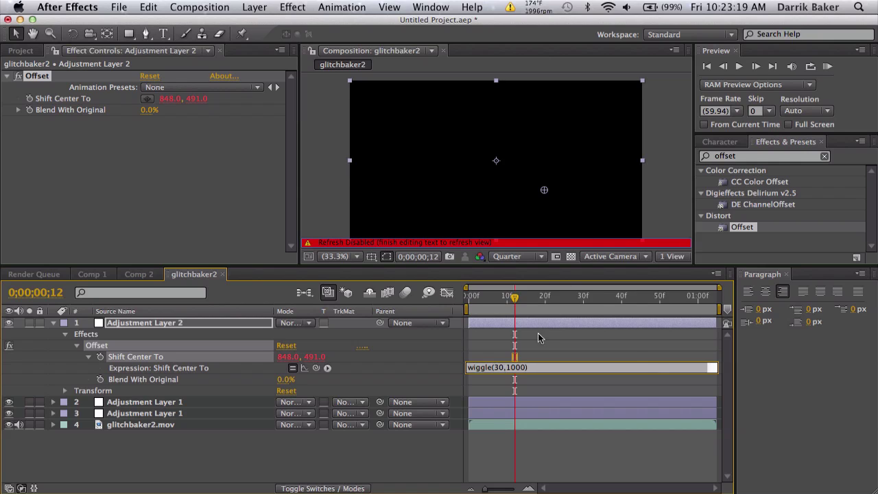
click(536, 356)
Step: Toggle adjustment layer visibility and scrub frames 7 to 15 to compare the glitch
click(496, 302)
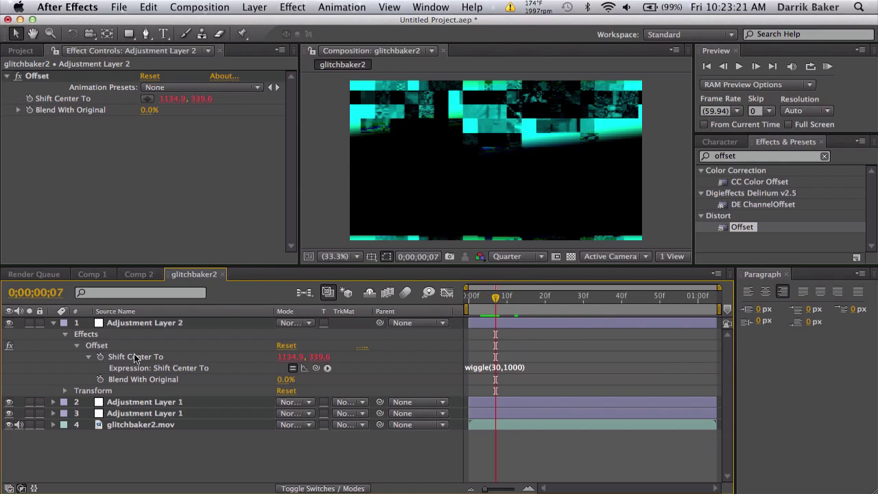
click(8, 414)
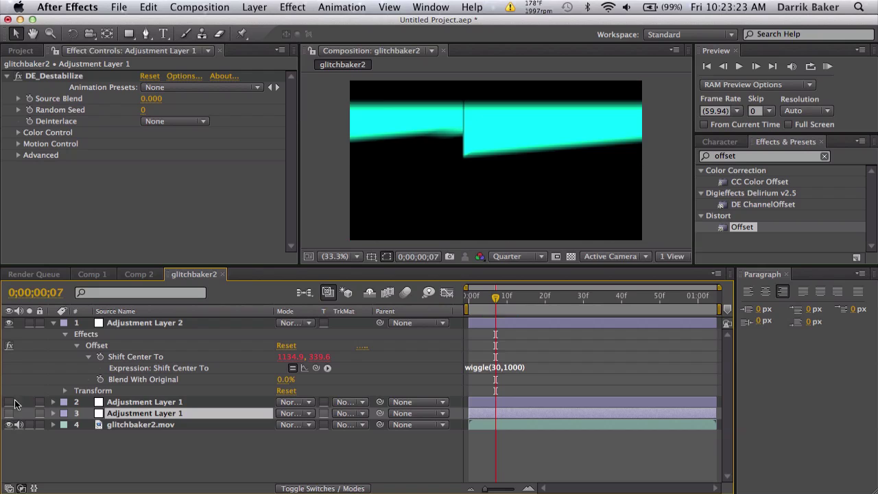
drag(495, 297, 515, 293)
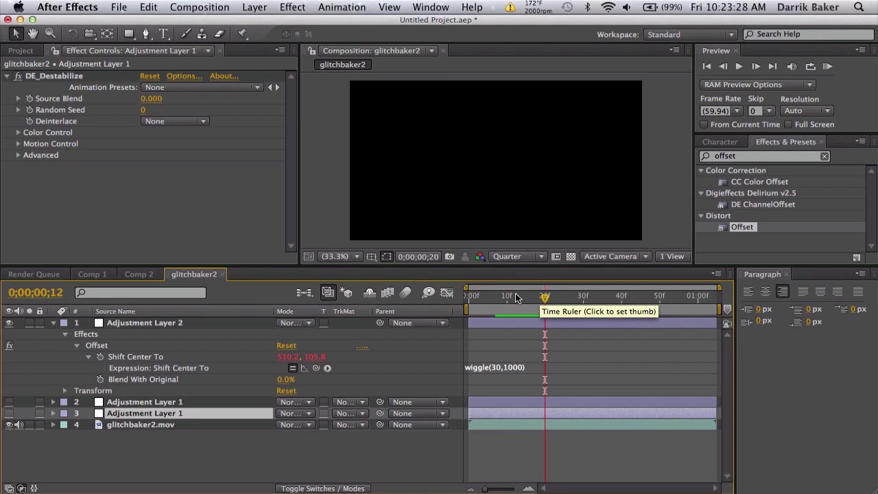
click(9, 402)
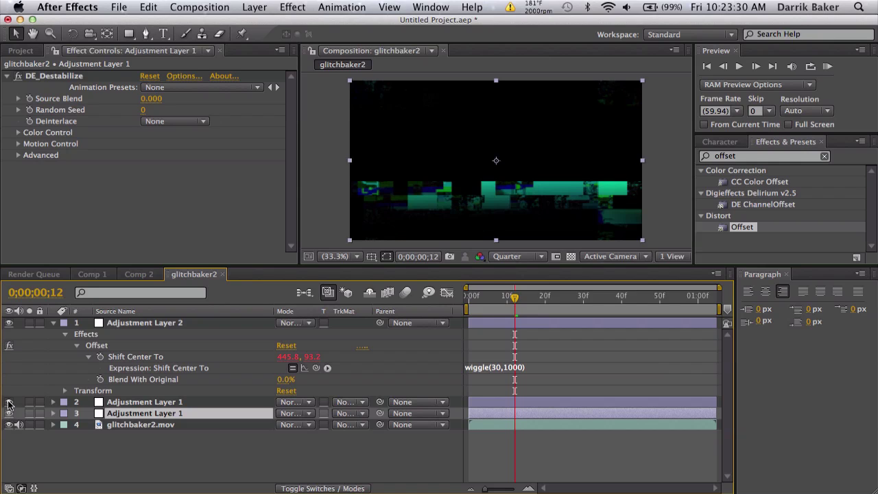
click(165, 403)
Step: Duplicate the bottom Adjustment Layer 1, move the copy to the top, and return to frame 4
click(169, 414)
key(super+d)
drag(159, 416, 159, 319)
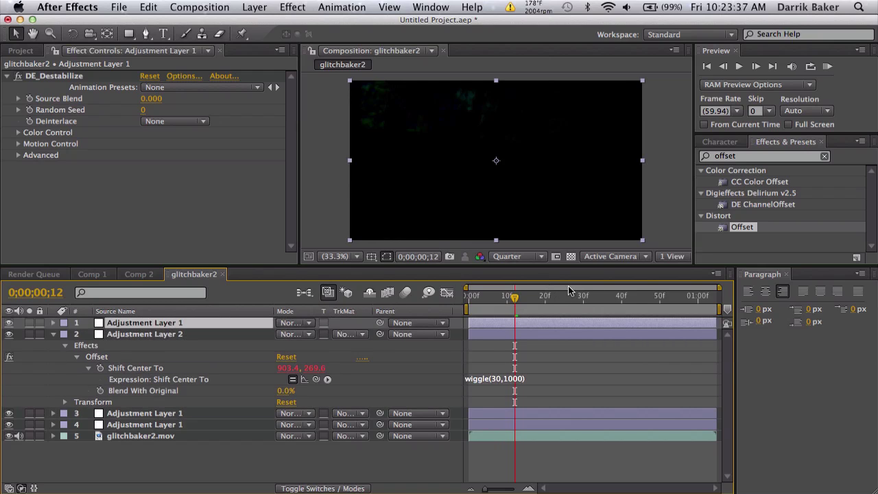
drag(491, 296, 514, 298)
Step: Create Black Solid 3 at the bottom of the stack and set glitchbaker2.mov to Add mode
click(255, 7)
mouse_move(264, 22)
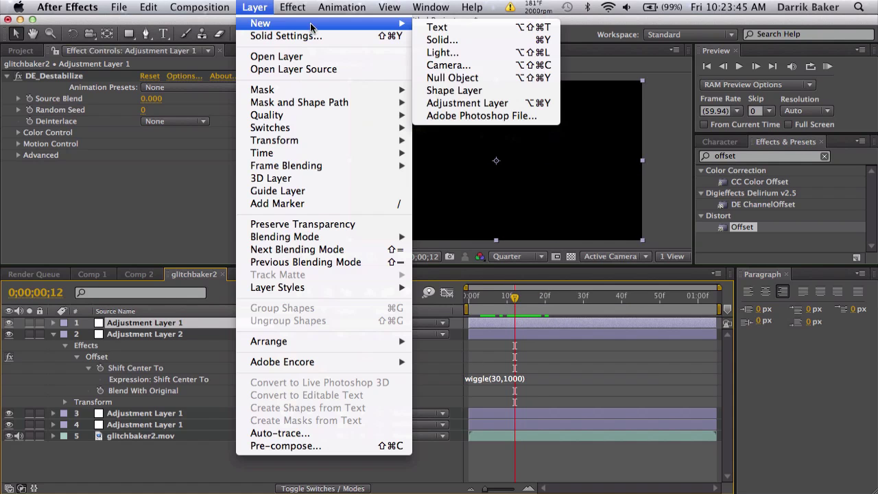
click(521, 40)
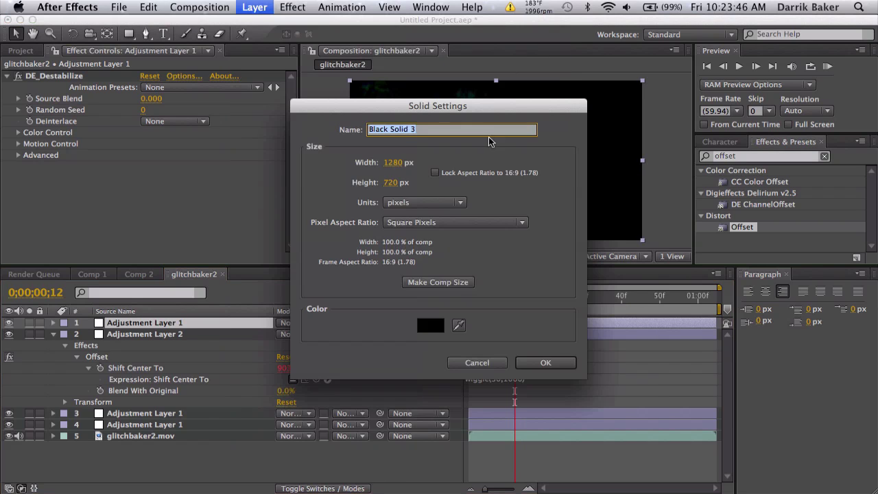
click(546, 361)
drag(197, 329, 195, 453)
click(297, 436)
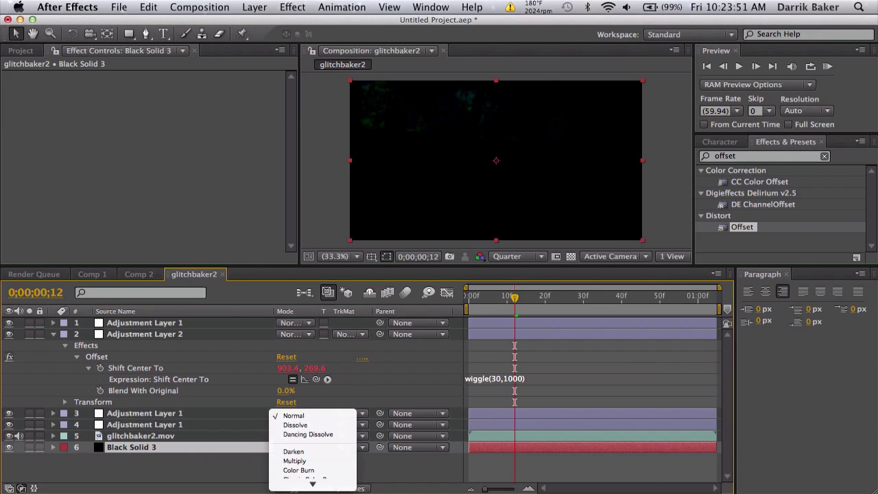
click(290, 469)
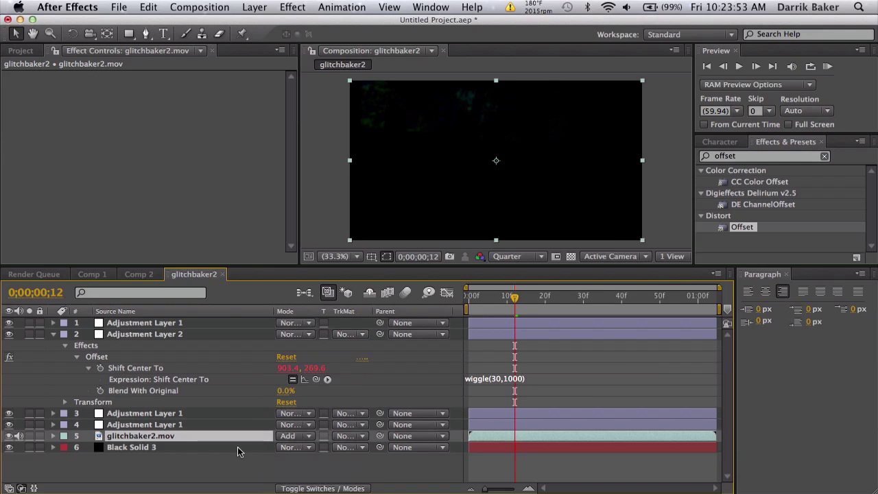
Step: Apply Fractal Noise to Black Solid 3 via a 'frac' search and solo the layer
double_click(775, 156)
text(frac)
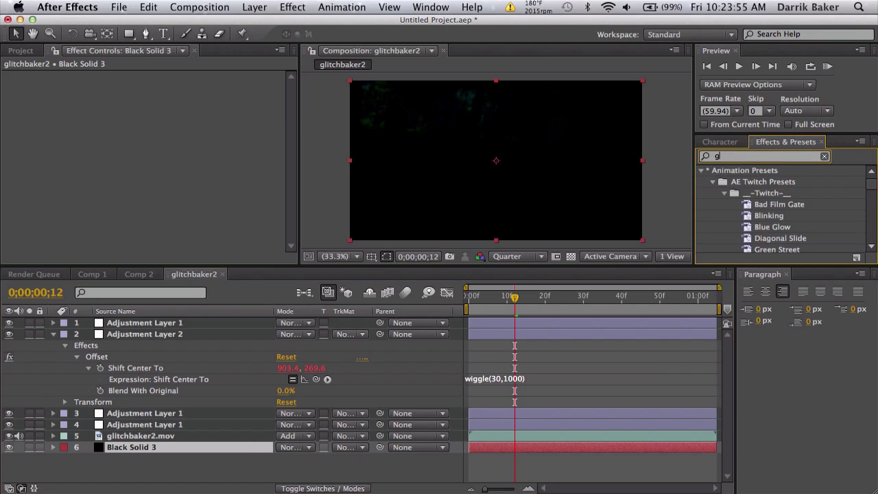
double_click(760, 238)
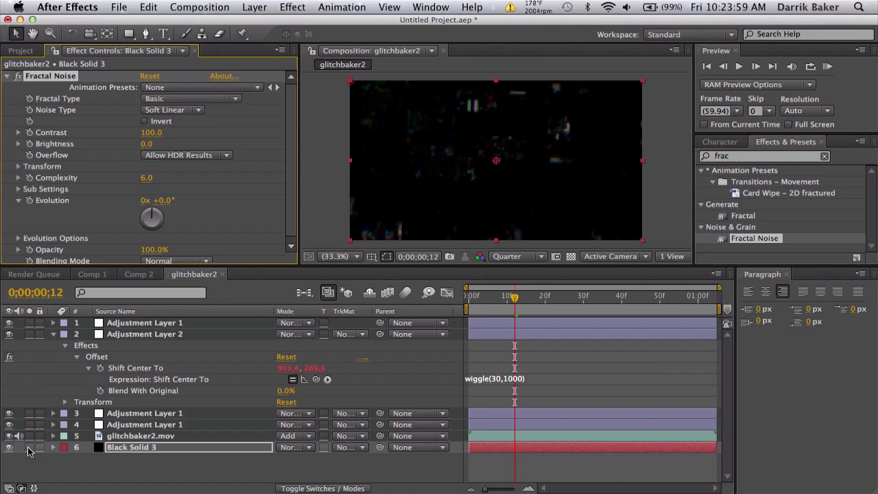
click(29, 447)
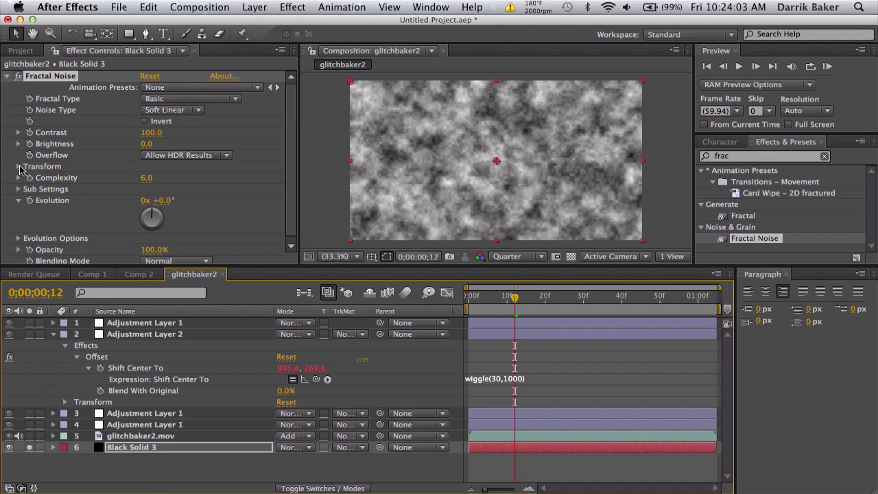
Step: Set the fractal noise Scale to 7 and raise Contrast to 207
click(18, 166)
drag(150, 200, 89, 200)
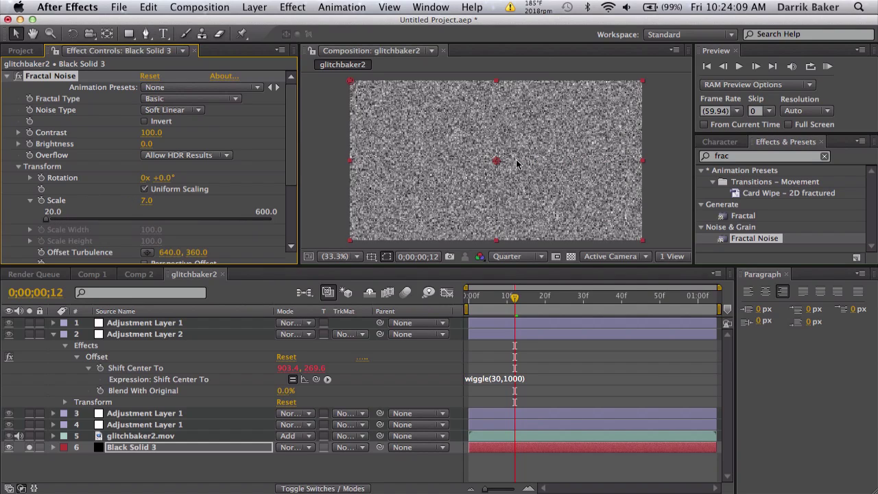
drag(150, 132, 21, 142)
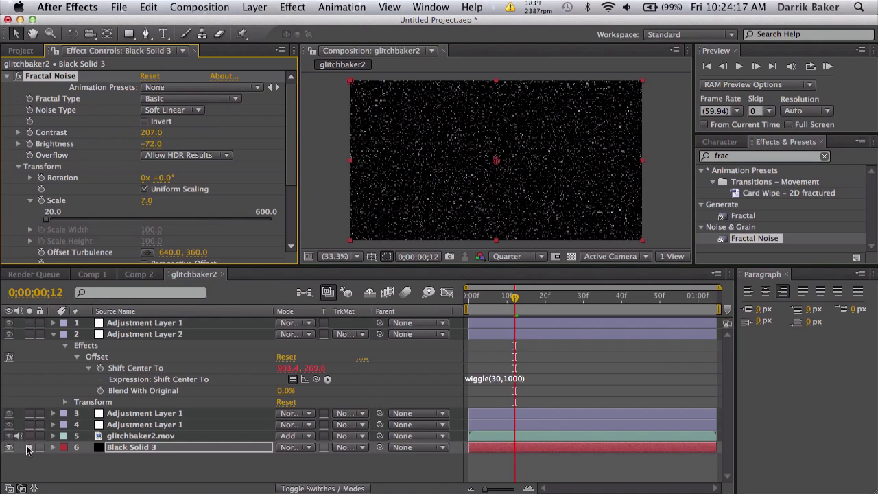
Step: Unsolo Black Solid 3, preview at full resolution, and lower noise Brightness to -115
click(27, 451)
click(519, 256)
click(532, 296)
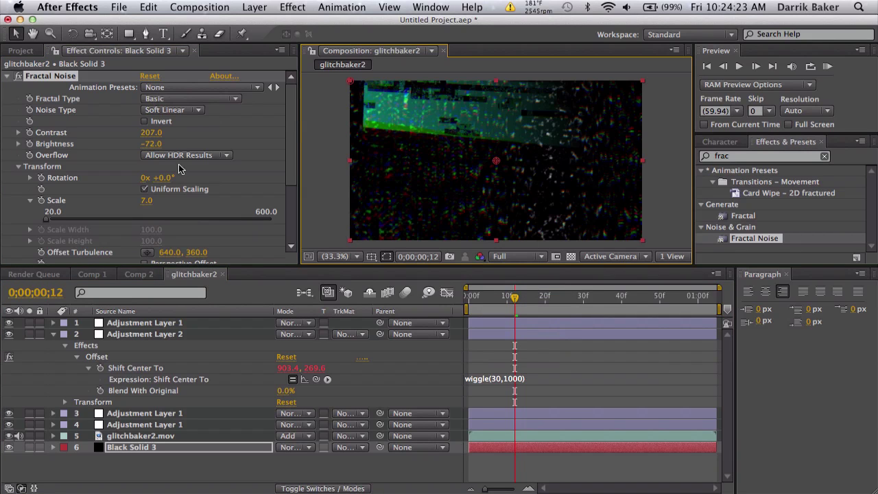
click(153, 144)
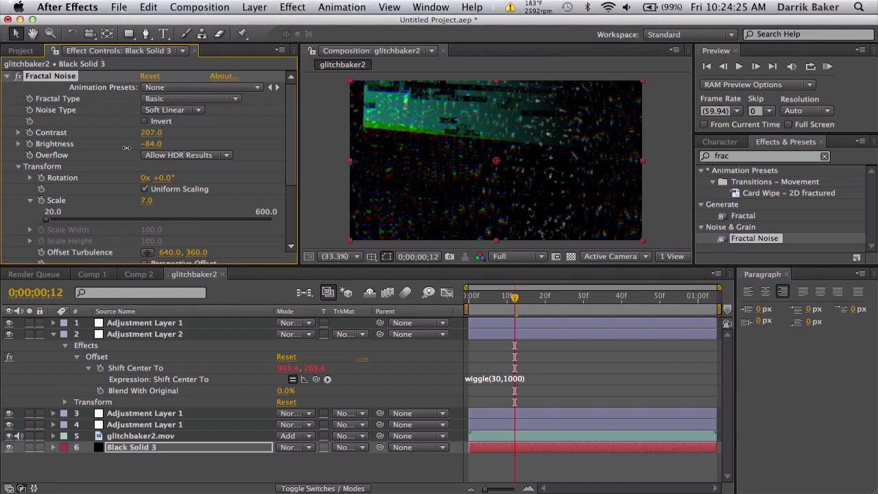
drag(126, 147, 117, 149)
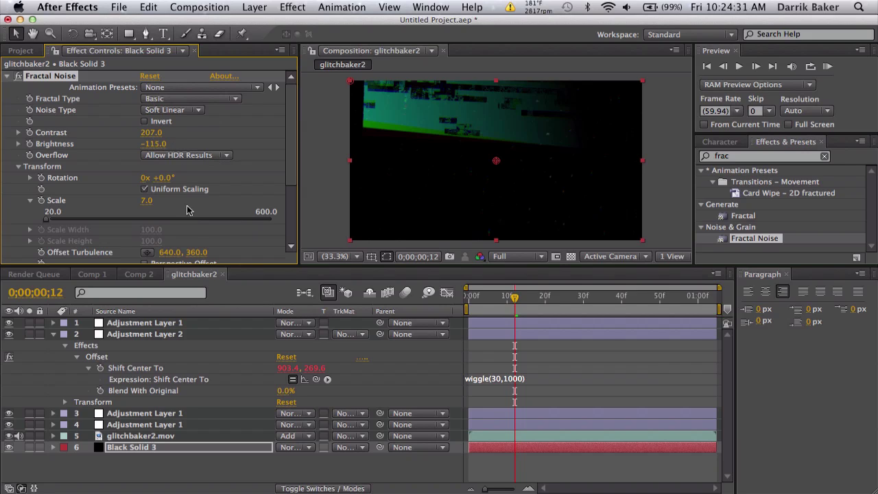
Step: Check frames 6, 23 and 30 at quarter resolution, then return the preview to full resolution
click(528, 258)
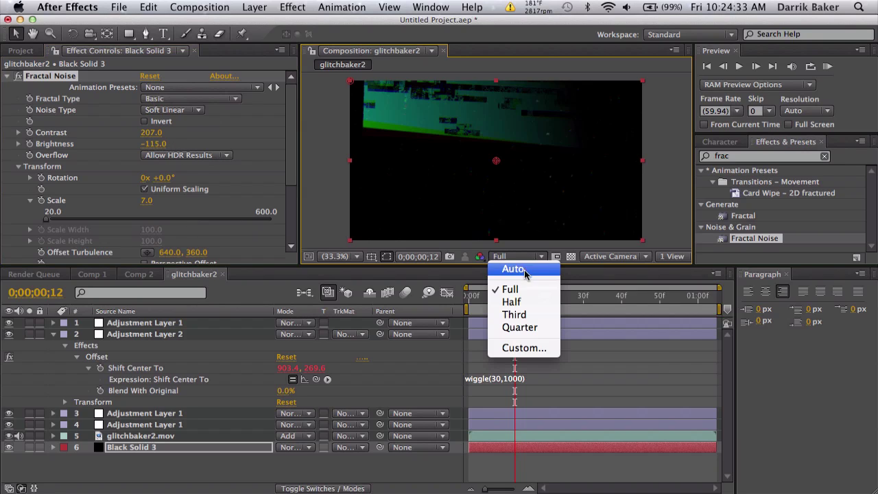
click(525, 329)
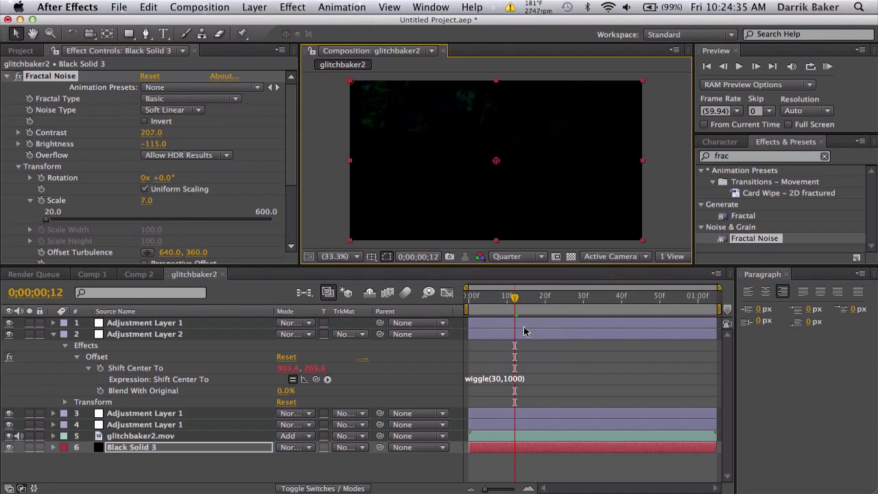
click(493, 298)
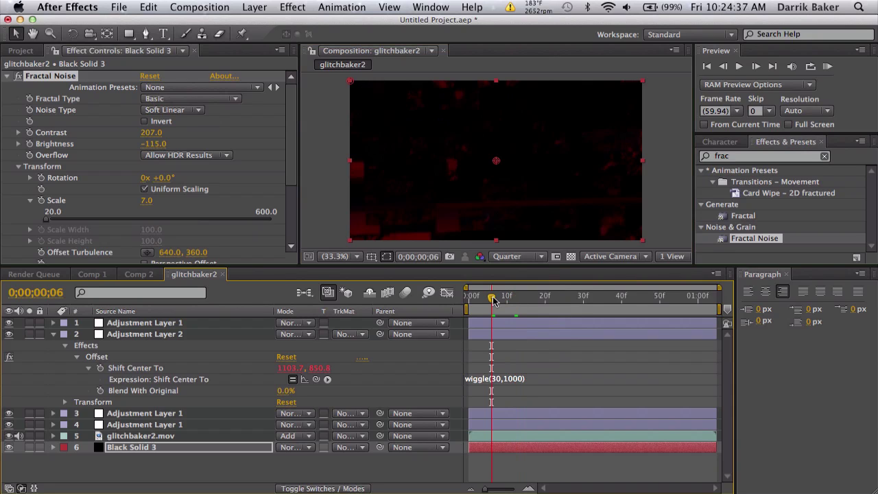
click(557, 297)
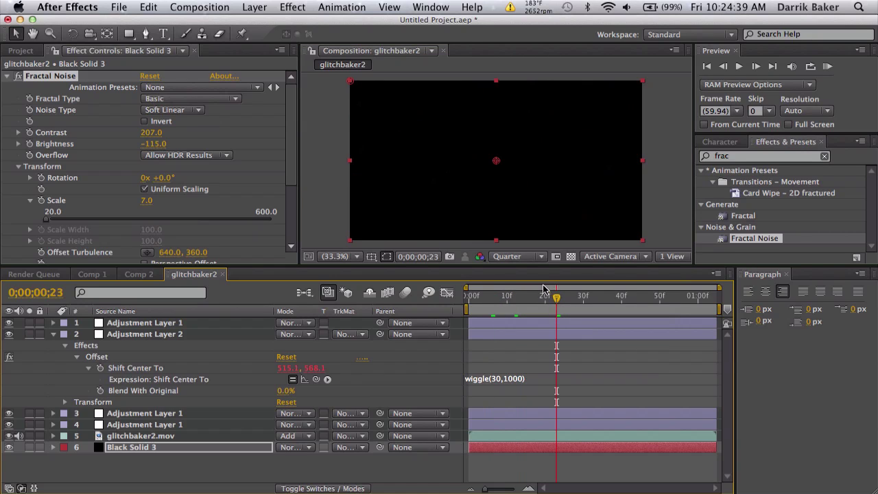
click(583, 297)
click(525, 256)
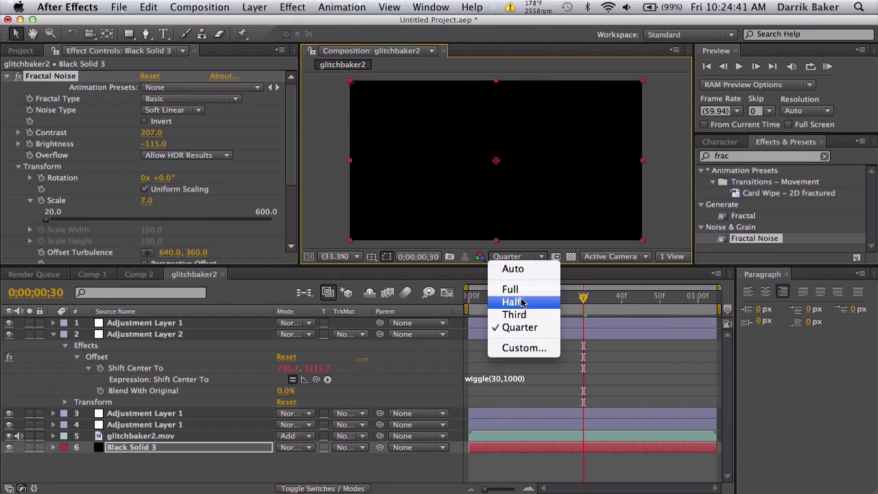
click(521, 291)
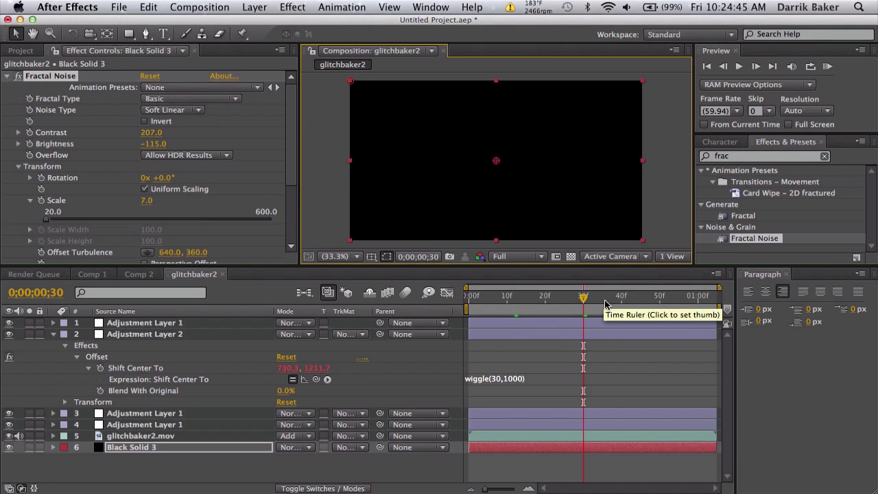
Step: Move to frame 43, collapse Adjustment Layer 2 and select Adjustment Layer 1
click(606, 299)
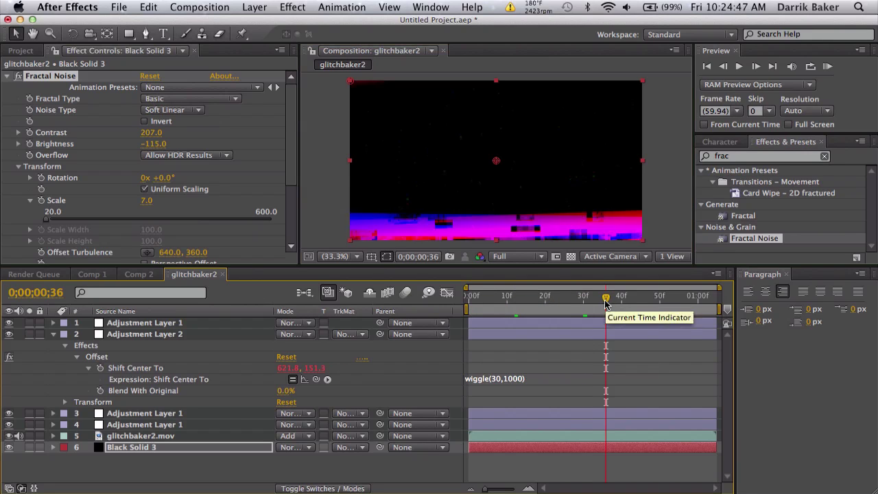
click(633, 299)
click(53, 335)
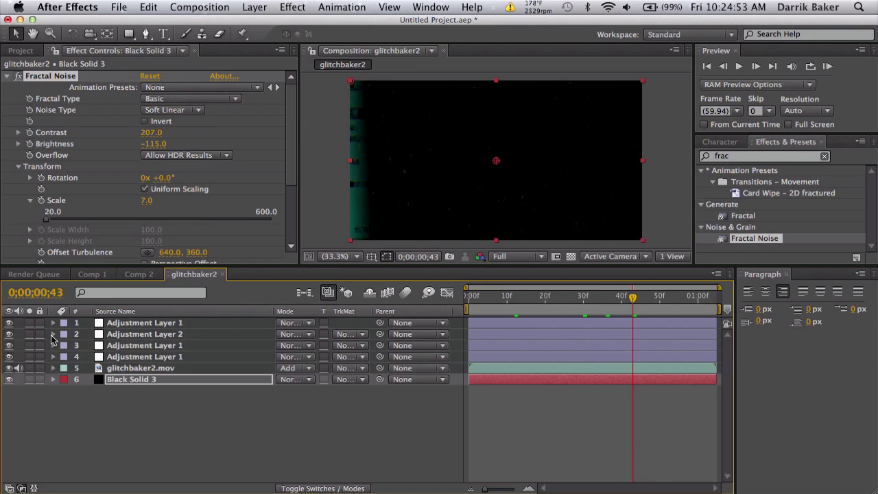
click(131, 323)
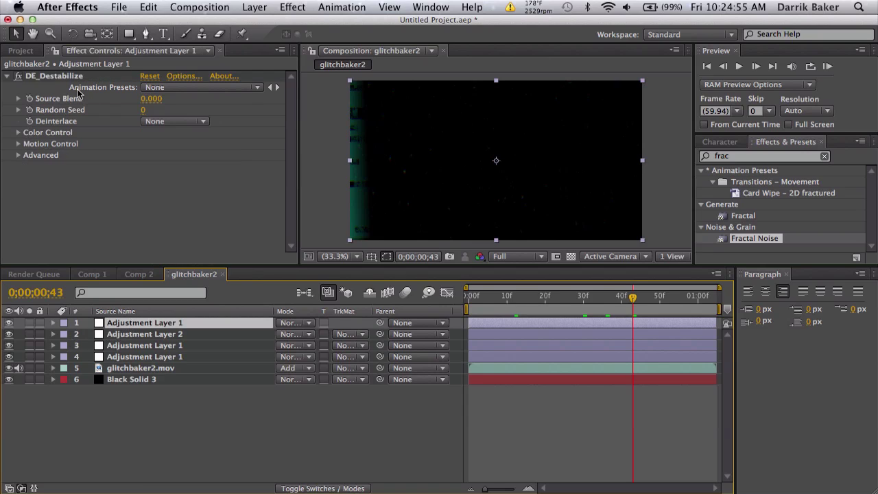
Step: Dismiss the Effect menu without applying anything and show the Project panel
click(300, 6)
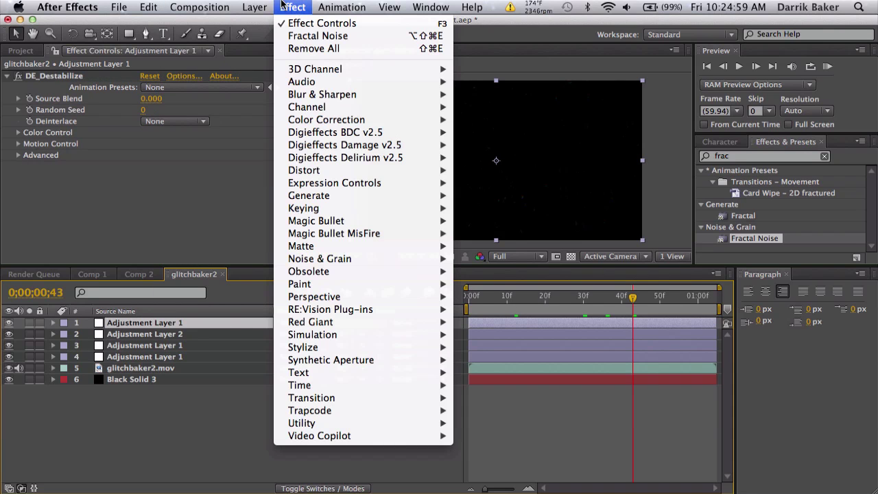
click(544, 403)
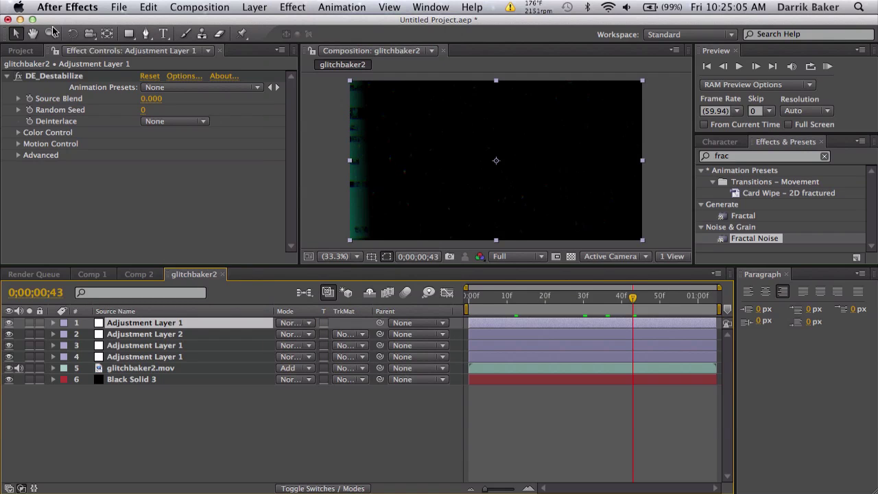
click(21, 50)
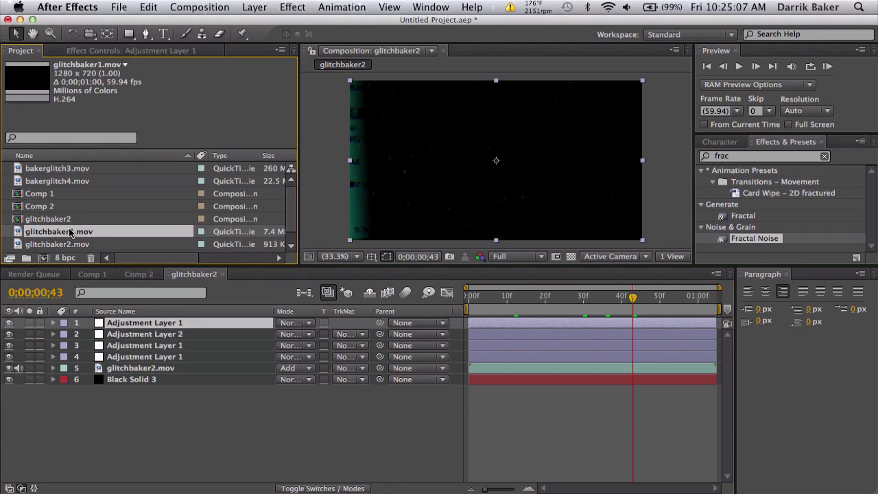
Step: Preview glitchbaker1.mov in a footage viewer, then import temp.png from the Desktop
double_click(68, 231)
drag(203, 28, 192, 3)
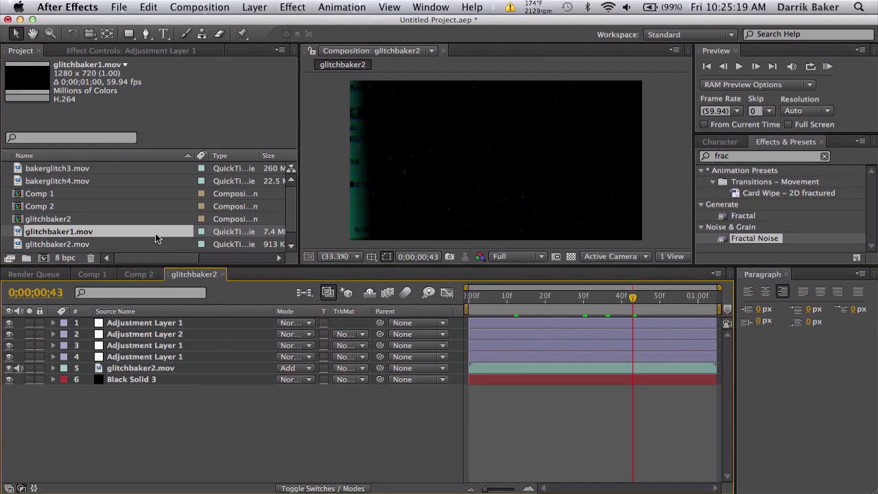
click(99, 181)
key(super+i)
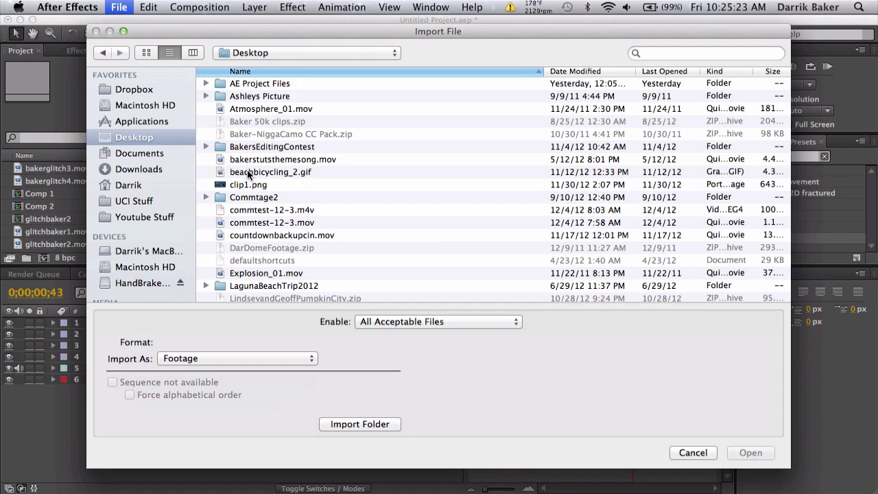
scroll(251, 172, up, 1)
click(510, 108)
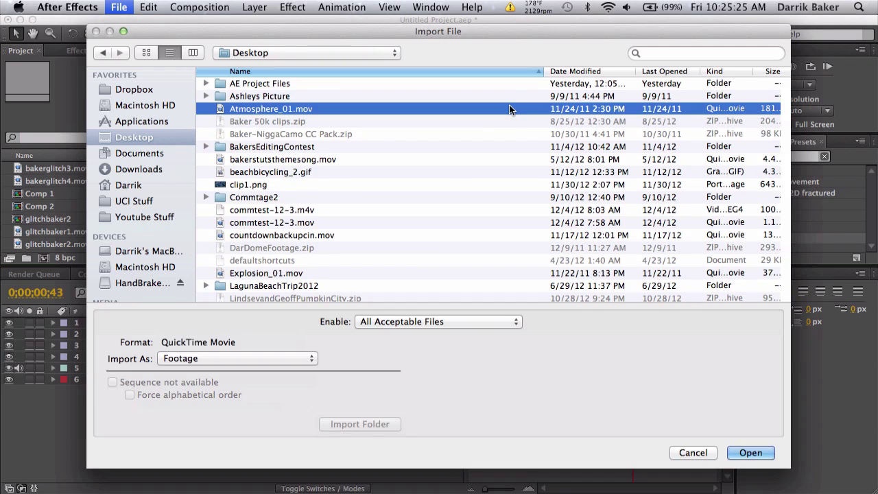
text(temp)
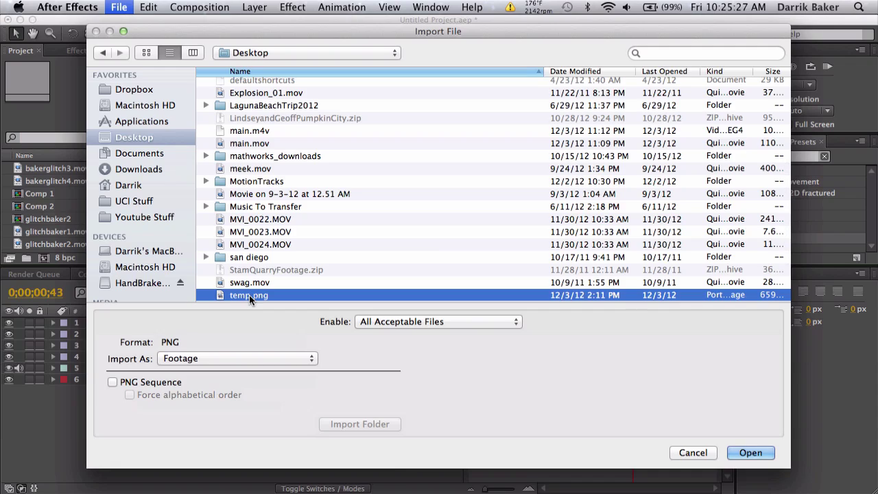
double_click(248, 295)
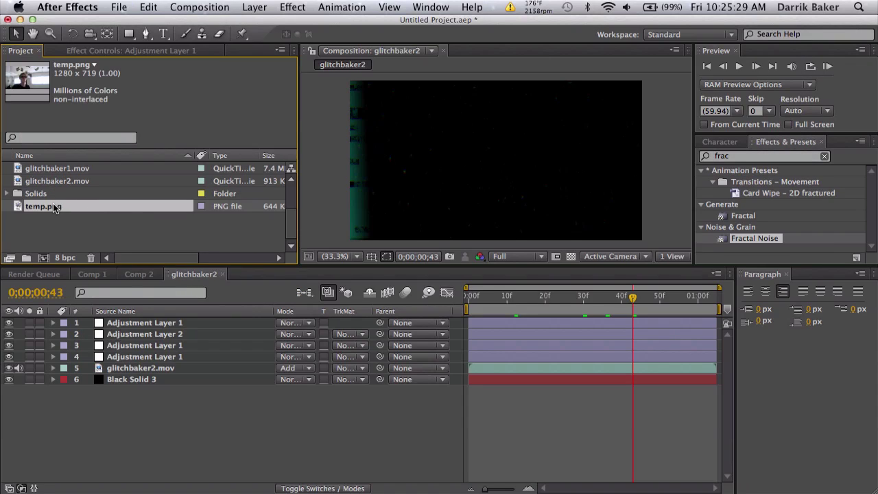
Step: Add temp.png as glitchbaker2's top layer and save the project as glitchtutorial.aep
drag(57, 207, 161, 321)
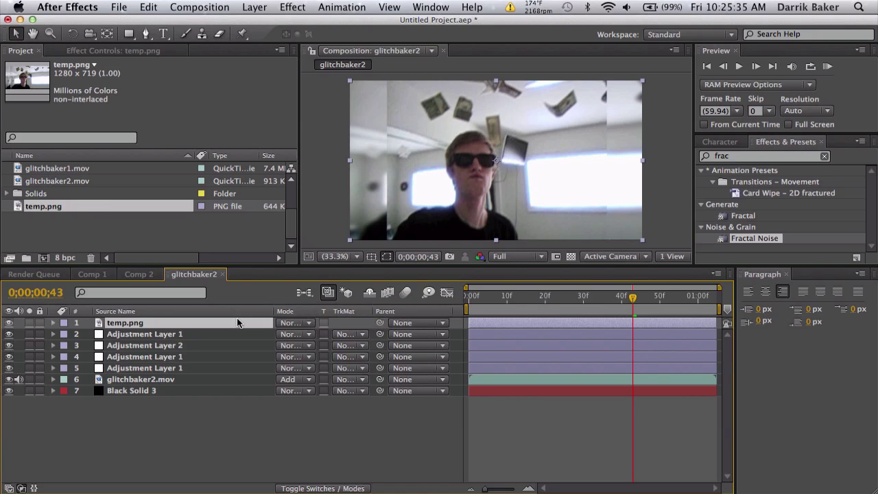
click(119, 7)
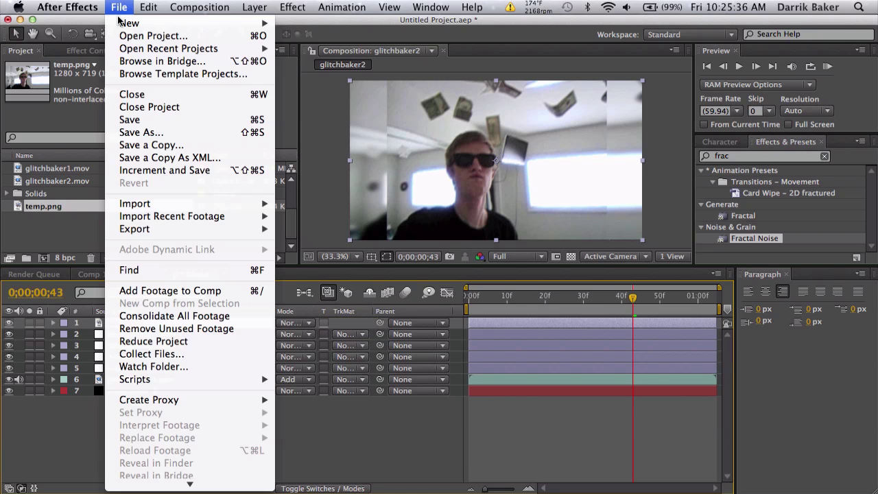
click(141, 132)
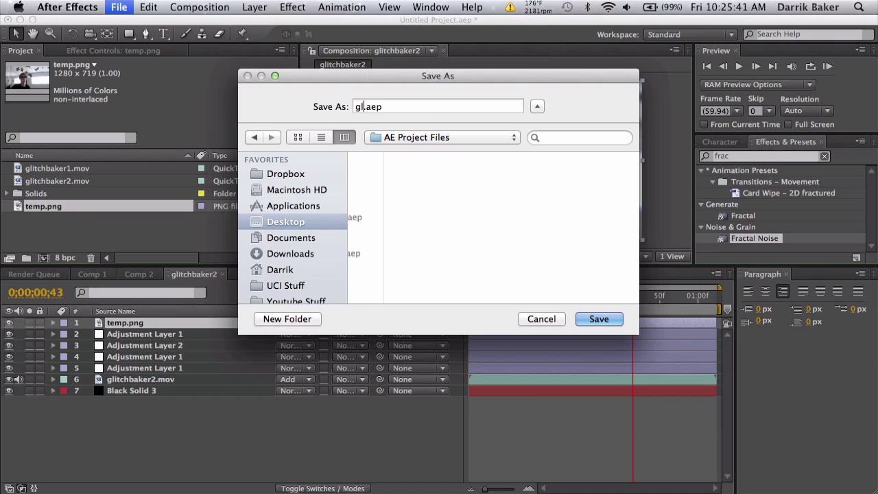
text(itchtutorial)
key(Return)
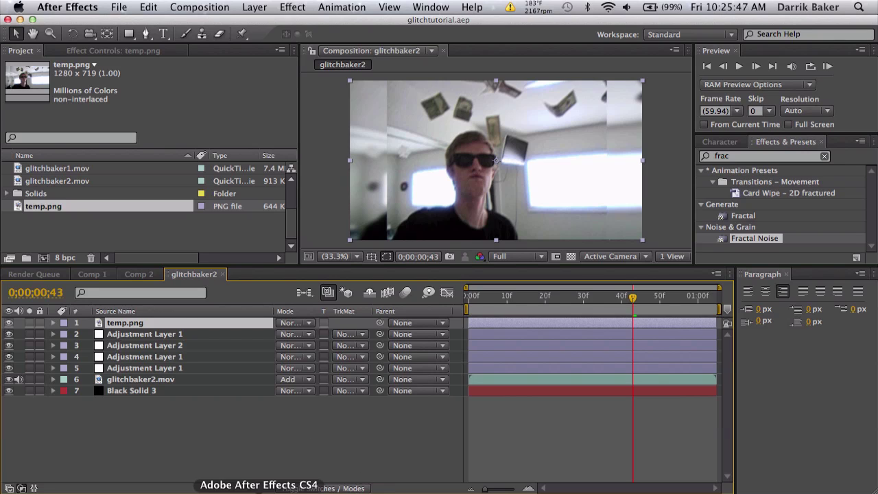
Step: Quit After Effects, trash temp.png from the Desktop in Finder, and relaunch After Effects
right_click(258, 490)
click(271, 476)
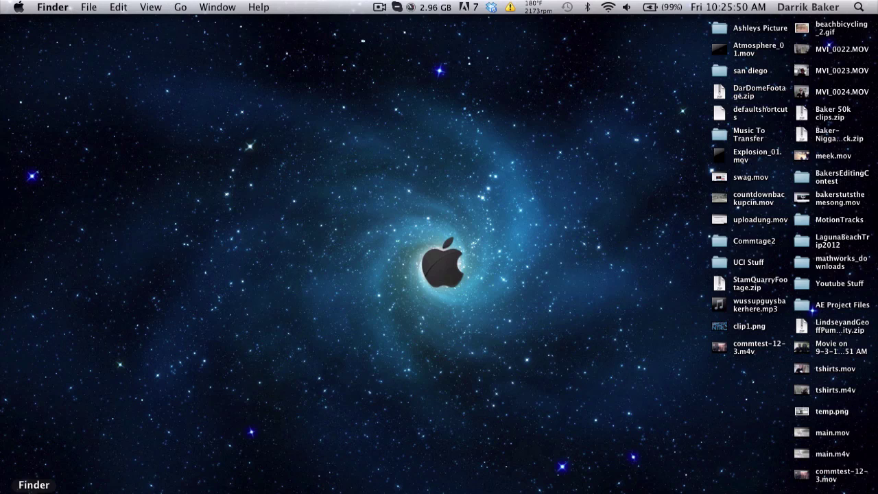
click(34, 490)
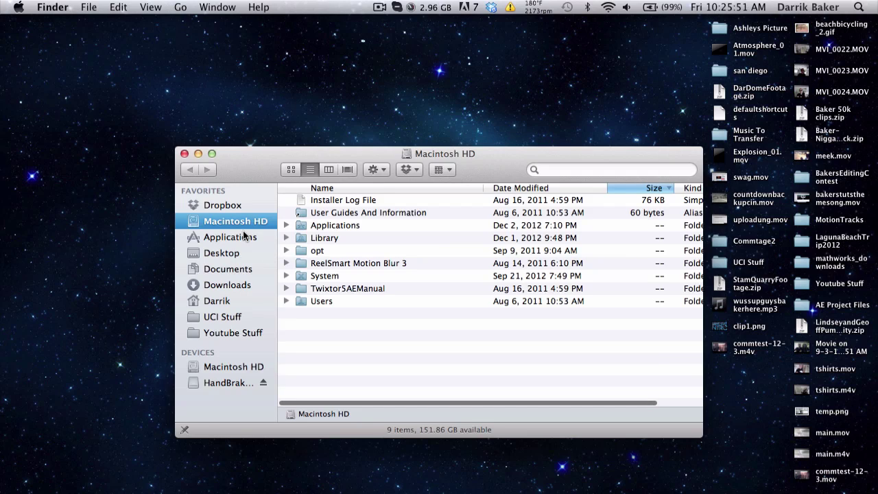
click(228, 252)
click(355, 264)
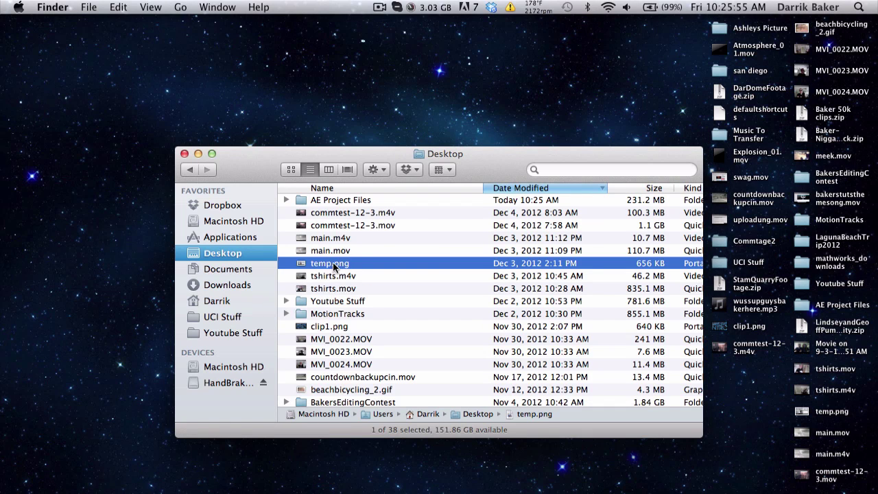
drag(350, 262, 844, 489)
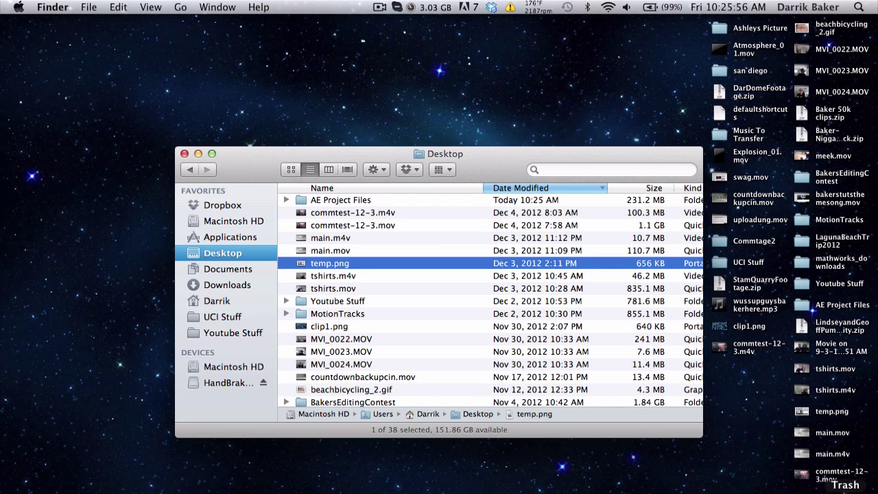
click(185, 154)
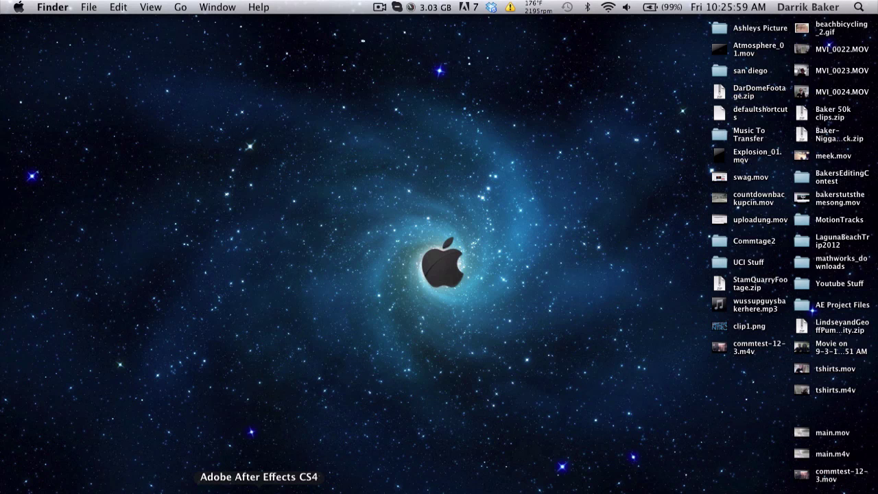
click(259, 489)
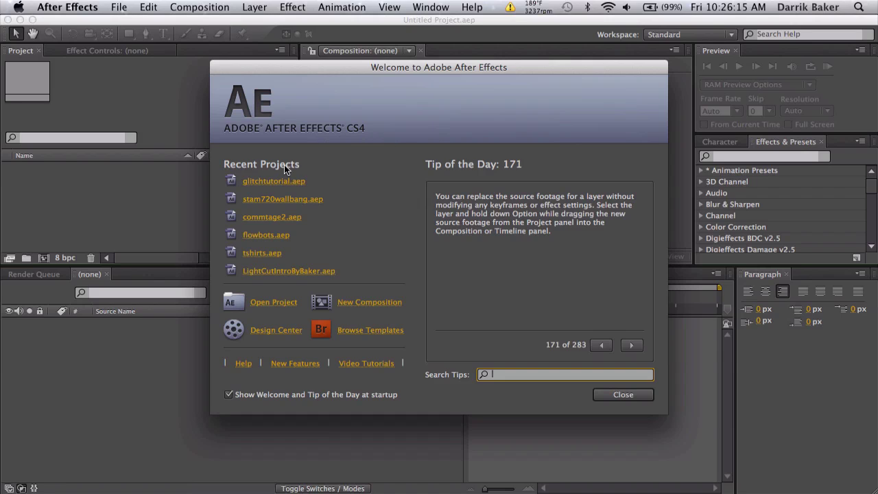
Step: Reopen glitchtutorial.aep past the missing-file warning and hide layers 2 through 7
click(275, 181)
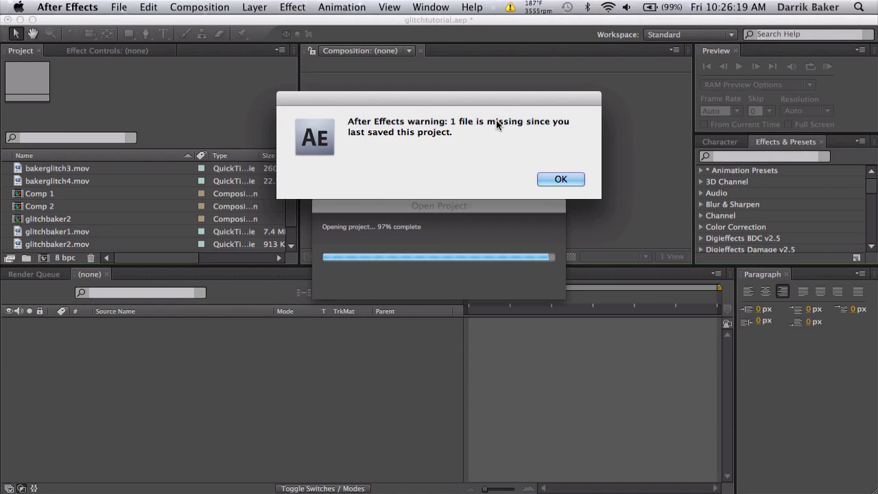
click(561, 179)
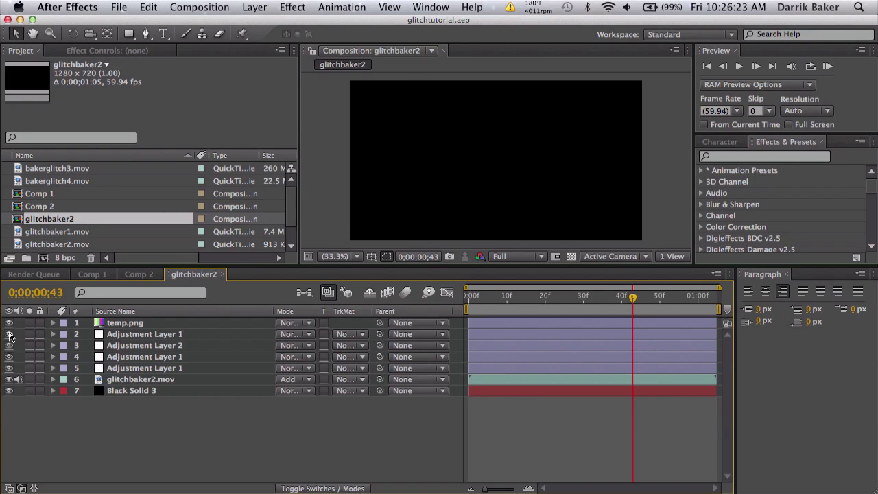
drag(9, 334, 9, 398)
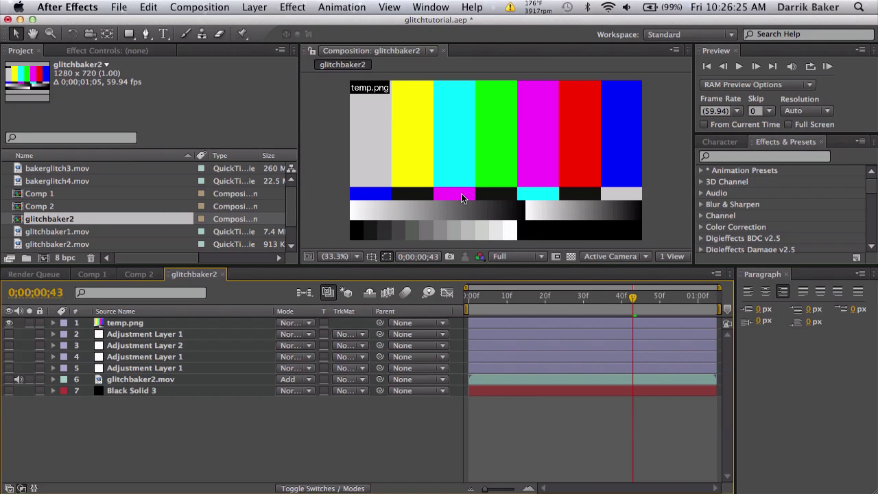
Step: Rename the missing temp.png footage item to bakeriscool.png
click(133, 322)
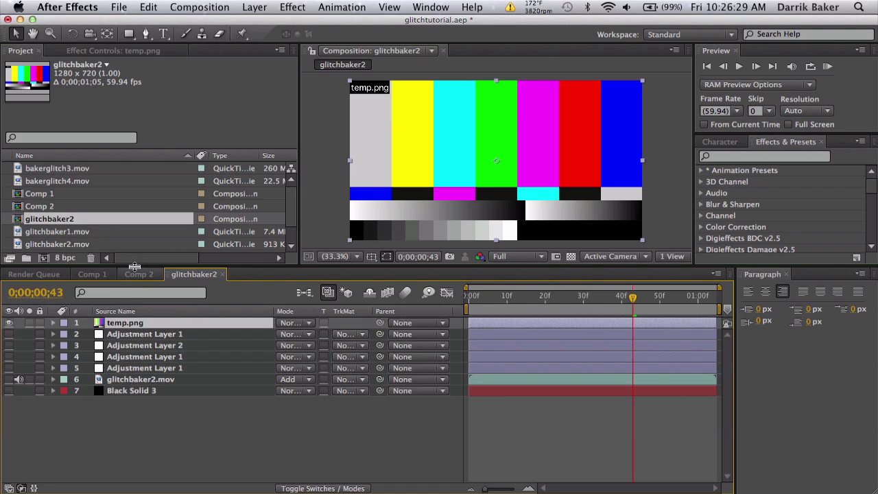
scroll(103, 239, down, 2)
click(63, 245)
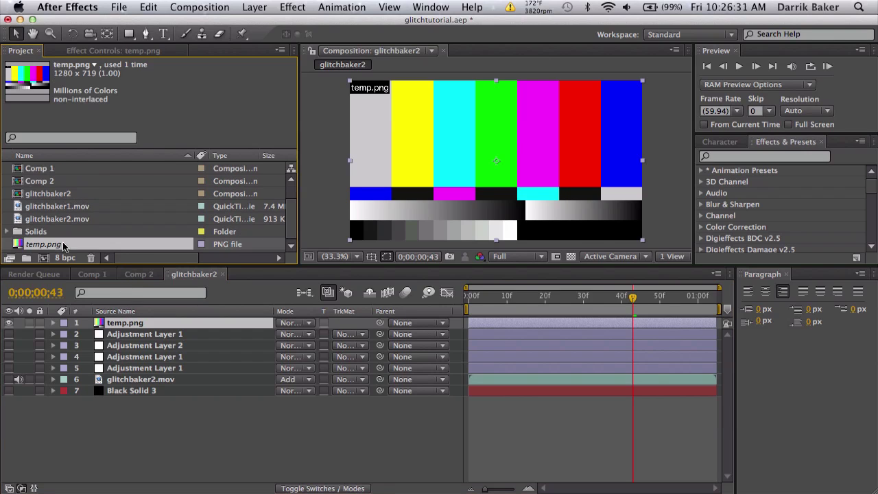
key(Return)
click(31, 244)
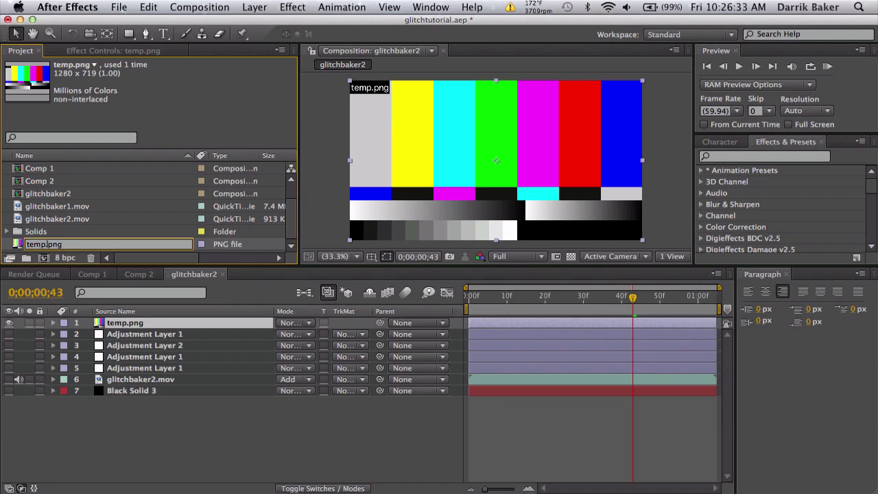
key(BackSpace)
key(BackSpace)
key(BackSpace)
key(BackSpace)
text(bakeriscool)
key(Return)
click(67, 236)
Step: Preview glitchbaker1.mov in its own footage viewer, then close it
click(69, 245)
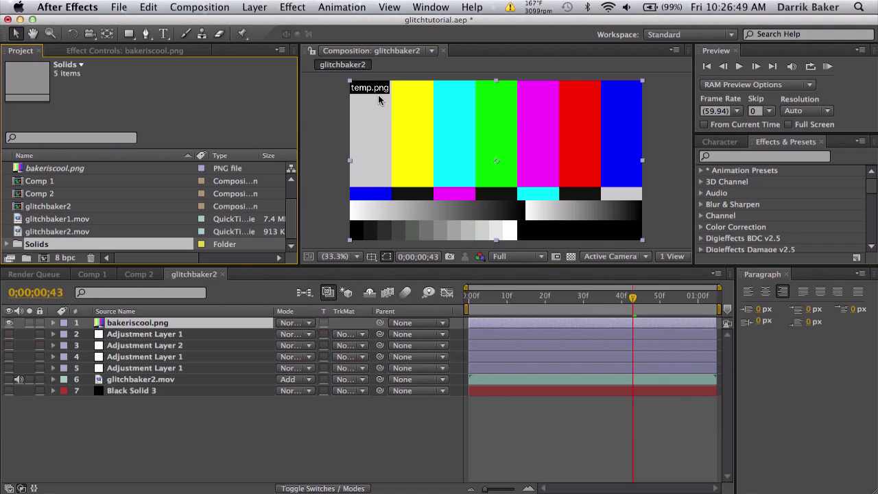
double_click(74, 221)
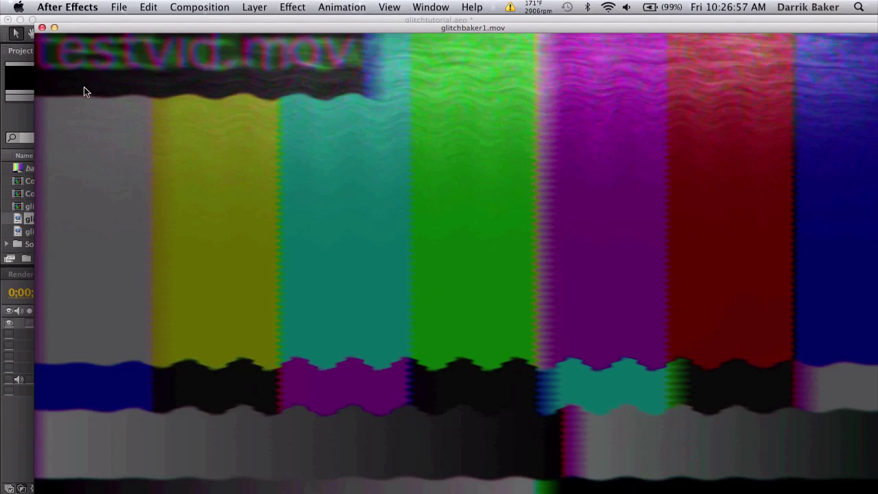
click(42, 28)
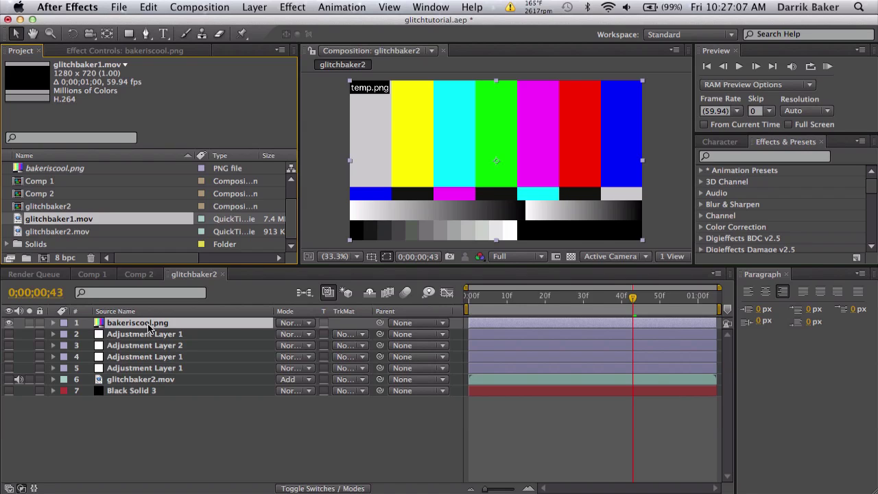
Step: Trim the bakeriscool.png layer to run from frame 43 to frame 49
click(598, 322)
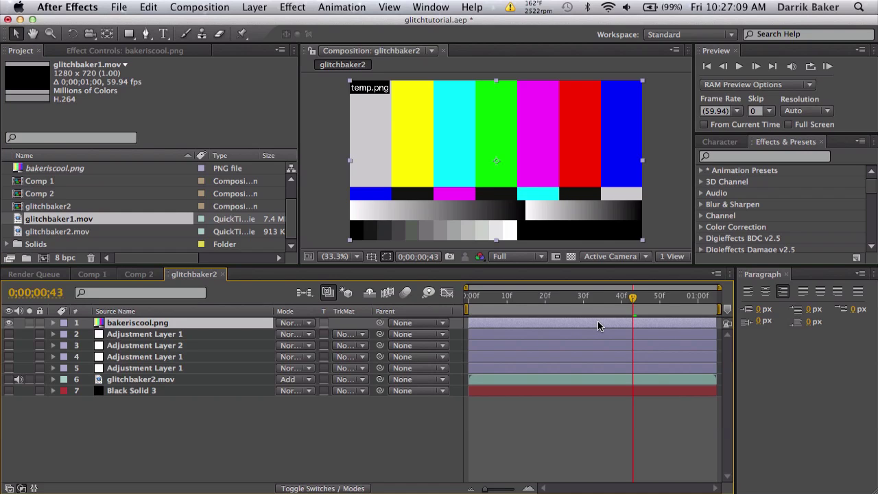
key(alt+bracketleft)
click(657, 299)
key(alt+bracketright)
Step: Move bakeriscool.png to layer 5 above glitchbaker2.mov in Add mode, checking frames 44 and 24
drag(208, 321, 210, 375)
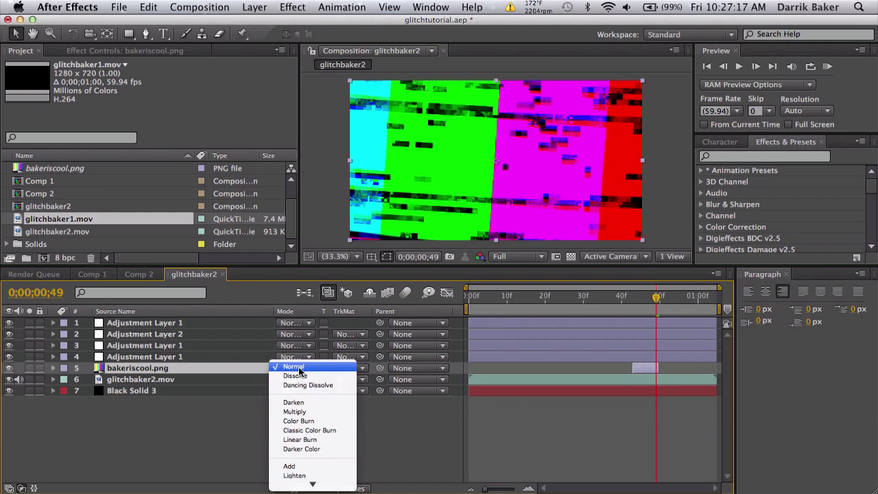
click(300, 369)
click(304, 468)
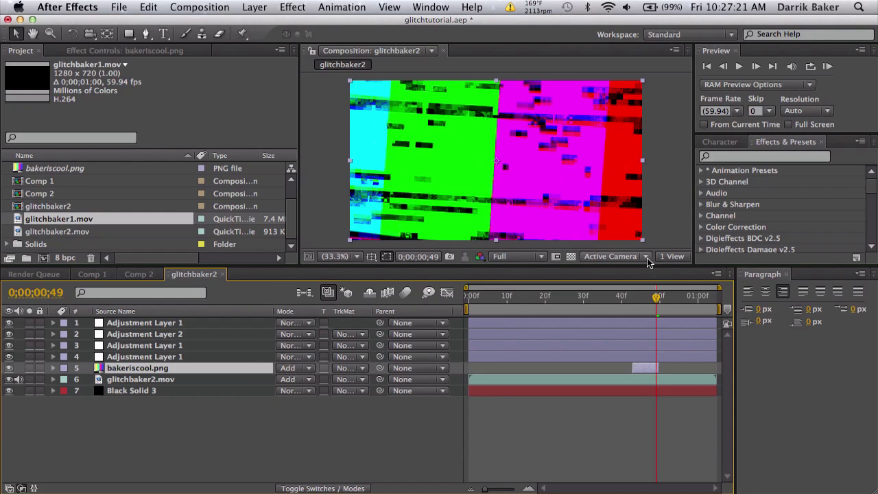
click(638, 301)
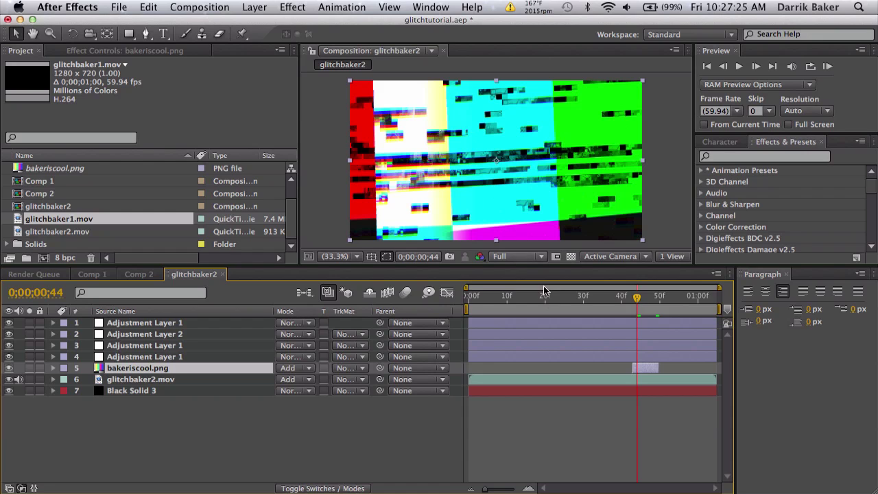
click(560, 300)
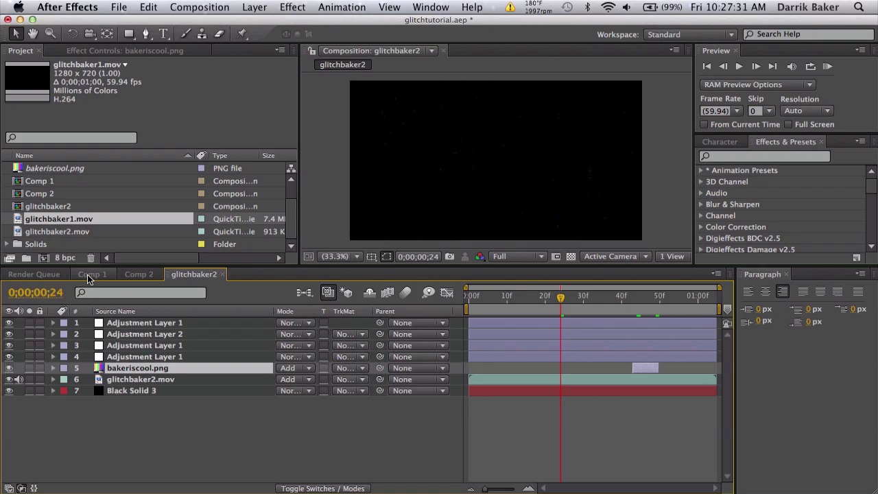
click(92, 275)
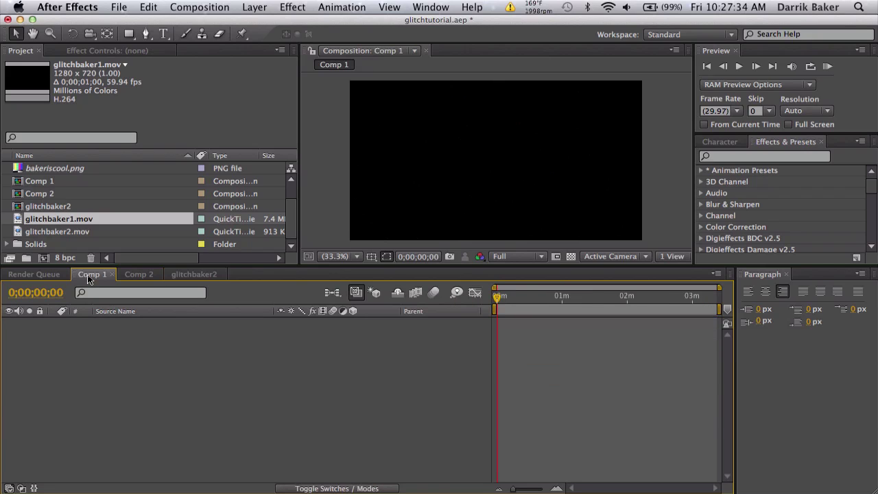
click(133, 275)
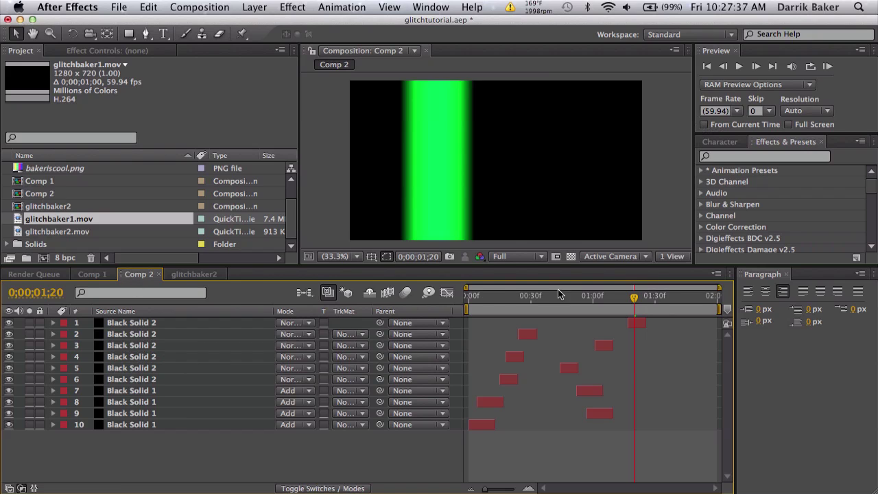
drag(500, 297, 574, 301)
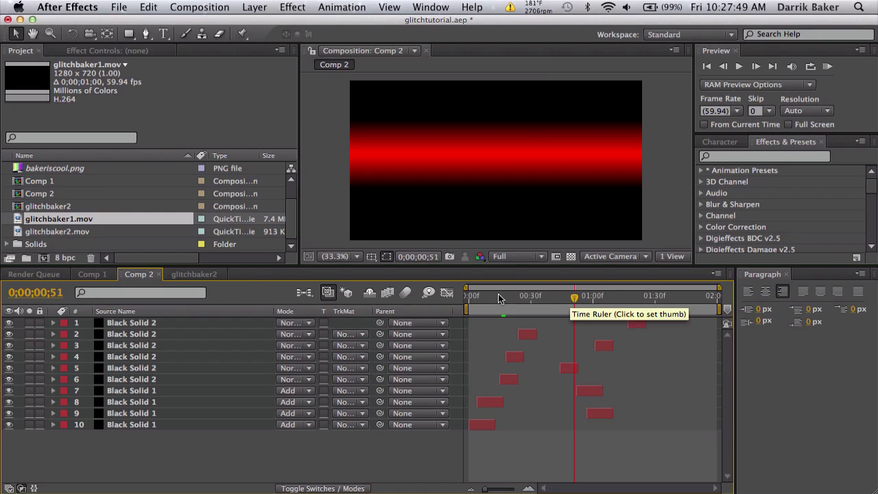
drag(499, 298, 548, 297)
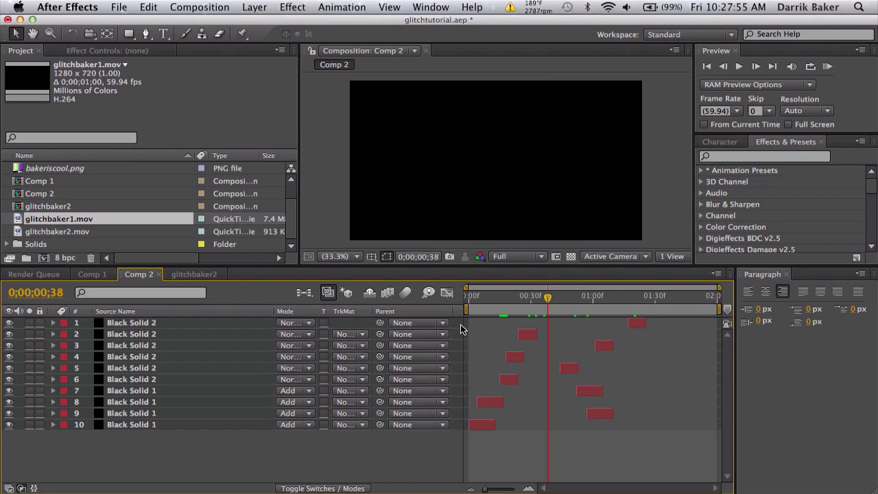
click(194, 274)
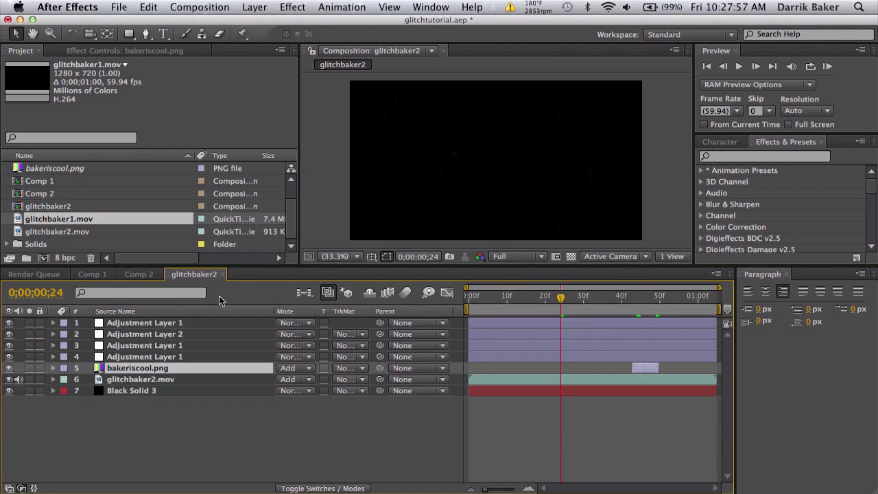
click(592, 297)
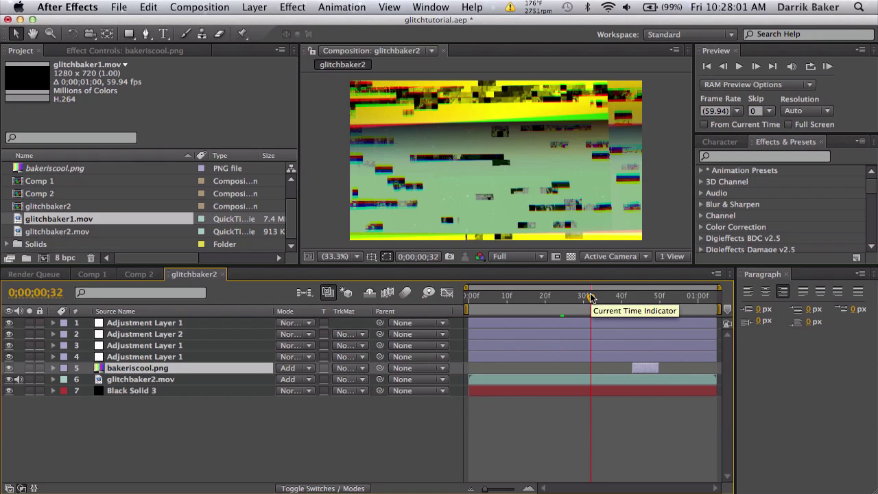